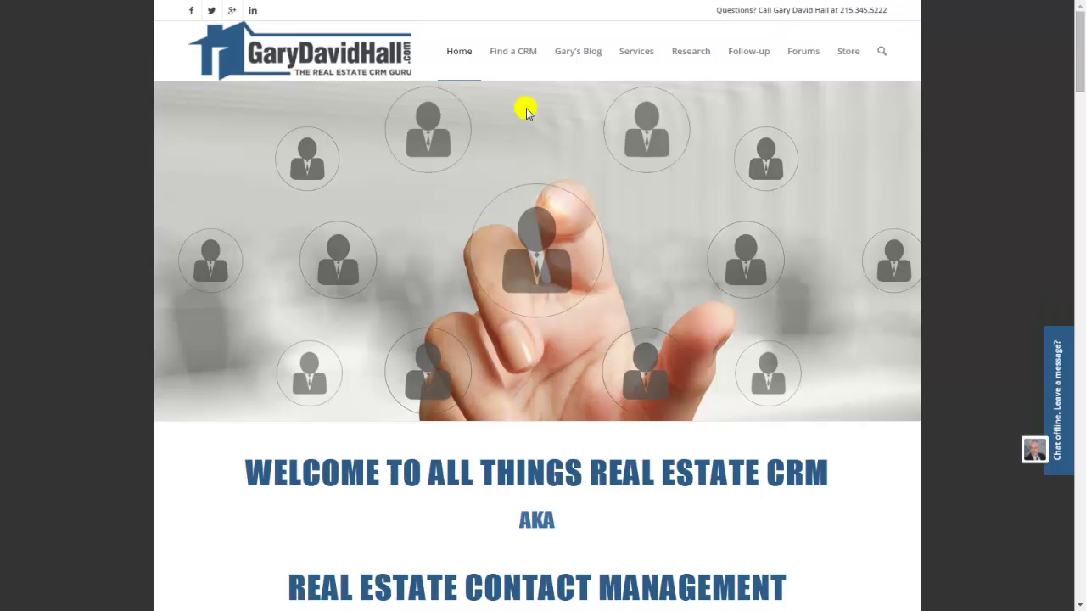
Step: Open the Residential CRM listing from the Find a CRM menu
mouse_move(511, 63)
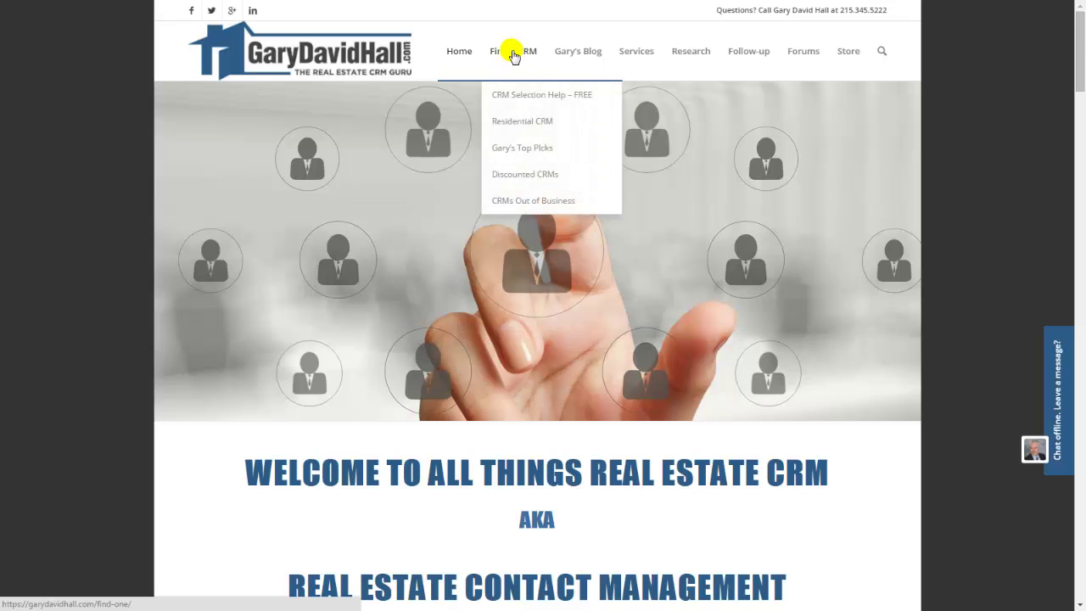
click(519, 124)
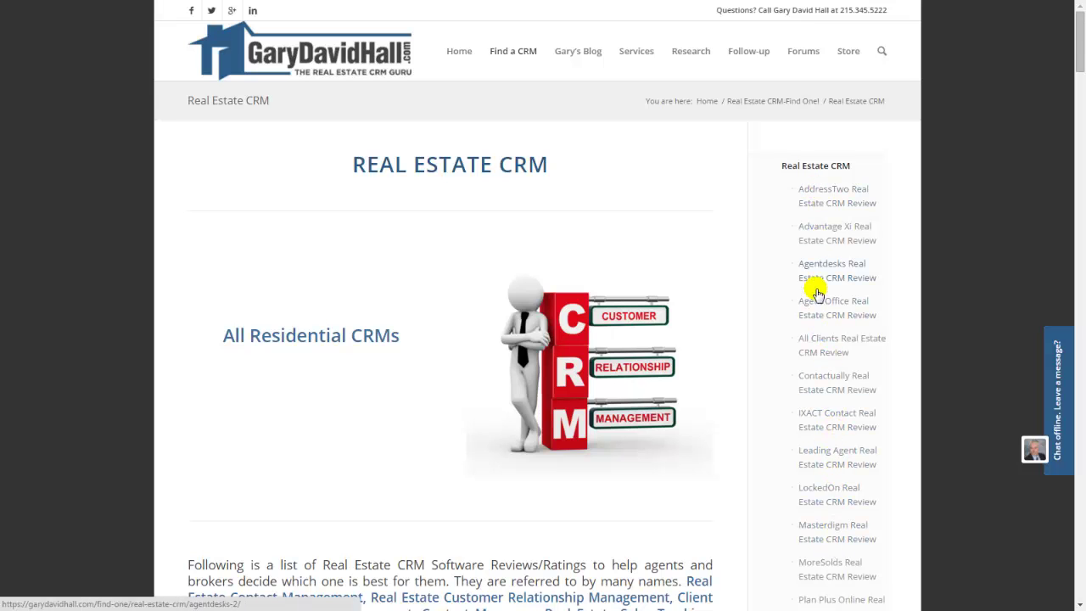
Step: Scroll down the Real Estate CRM list to the Top Producer entry
scroll(816, 292, down, 8)
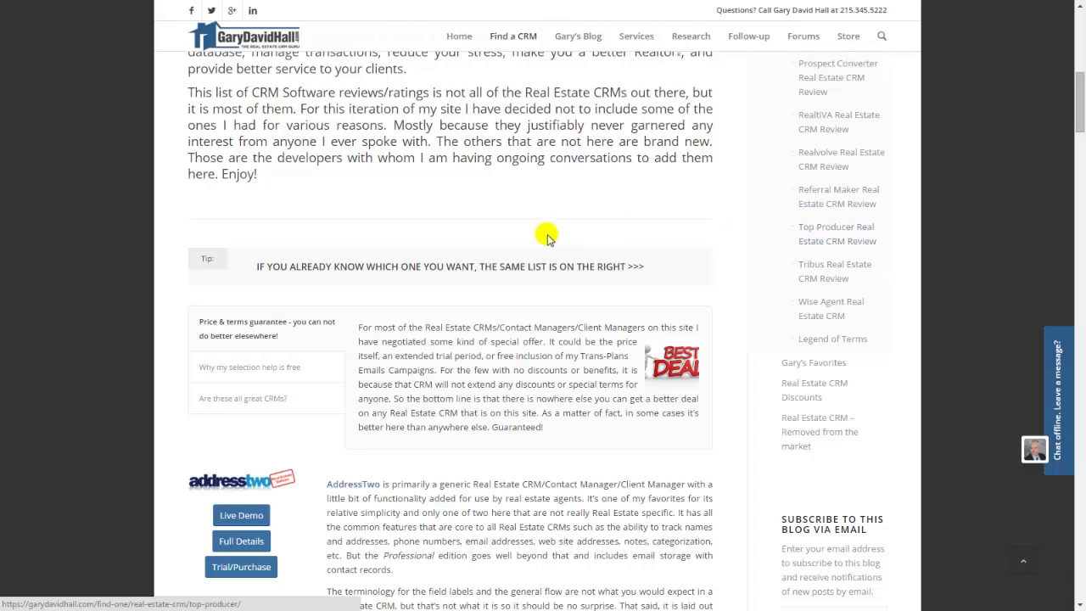
scroll(543, 237, down, 4)
scroll(458, 268, down, 4)
scroll(458, 268, down, 10)
scroll(458, 269, down, 13)
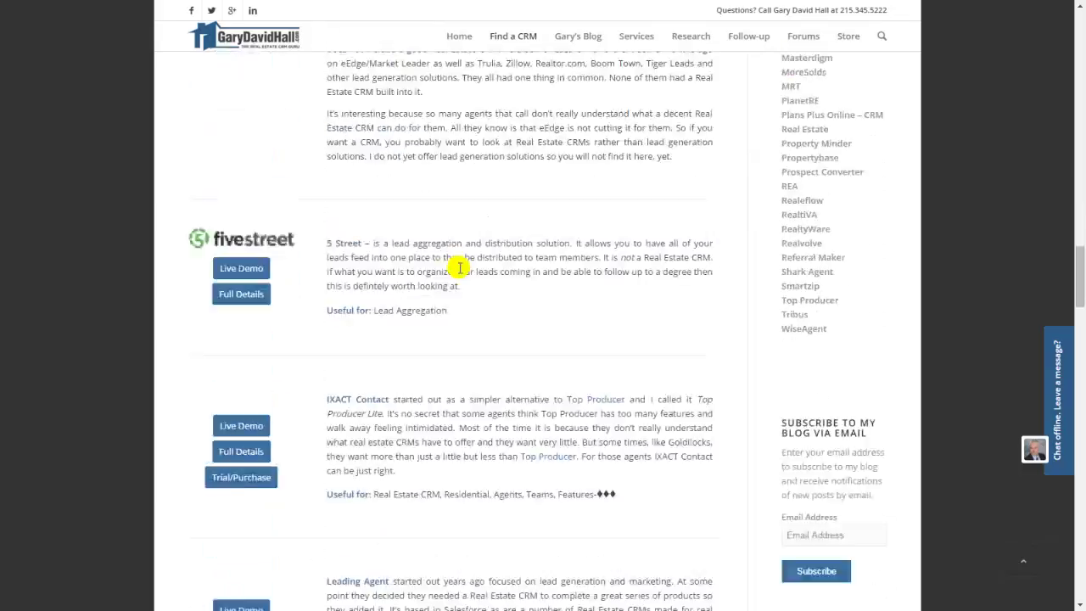
scroll(454, 270, down, 8)
scroll(453, 270, down, 8)
scroll(453, 270, down, 4)
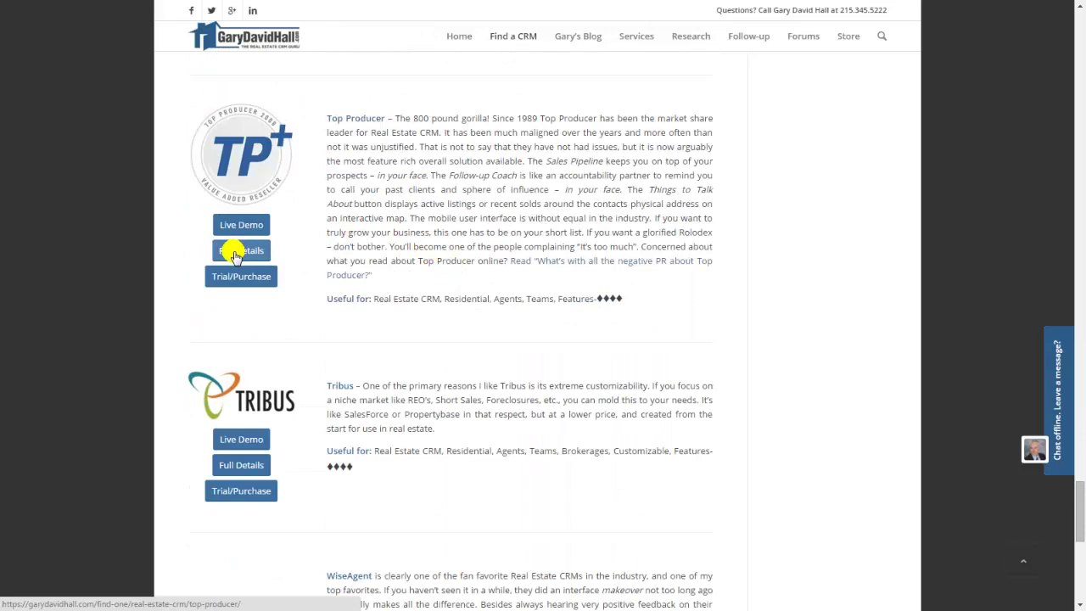
Step: Open the full Top Producer review and read down to The Sales Pipeline section
click(237, 253)
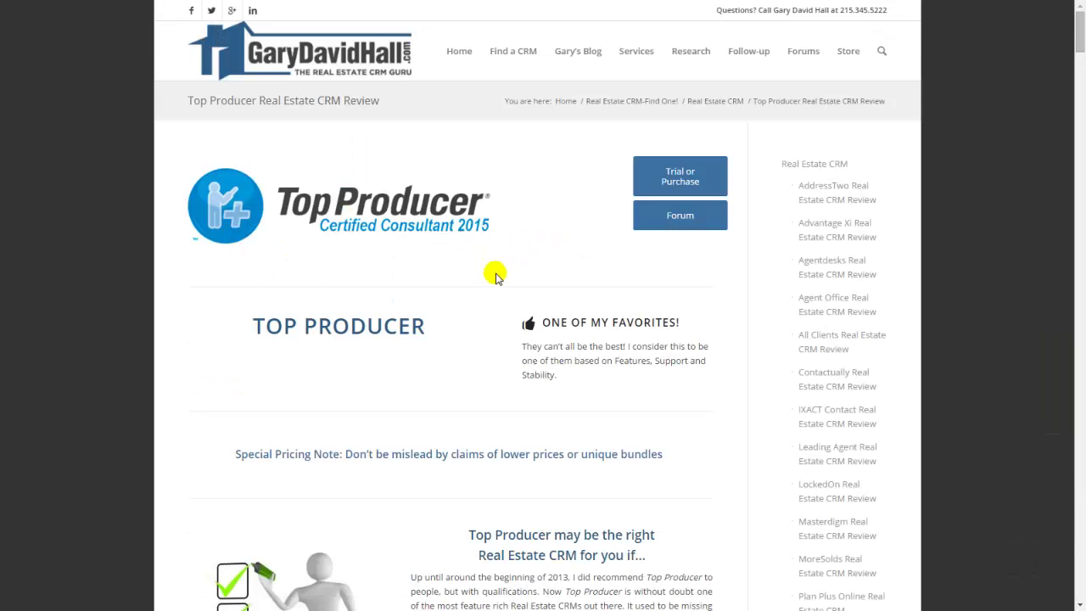
scroll(472, 285, down, 2)
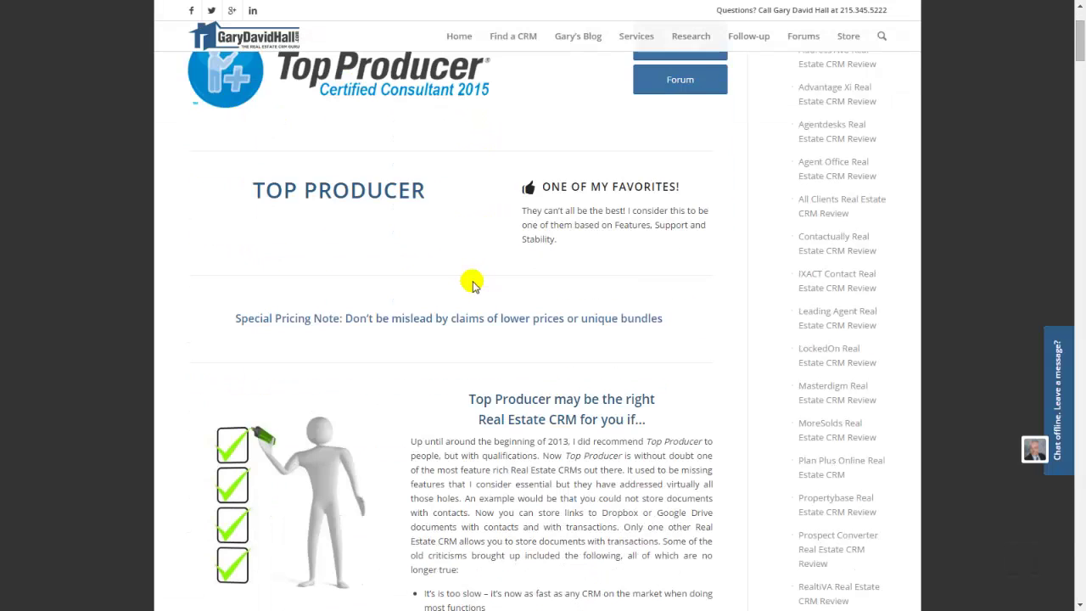
scroll(472, 285, down, 2)
scroll(376, 274, down, 5)
scroll(375, 274, down, 10)
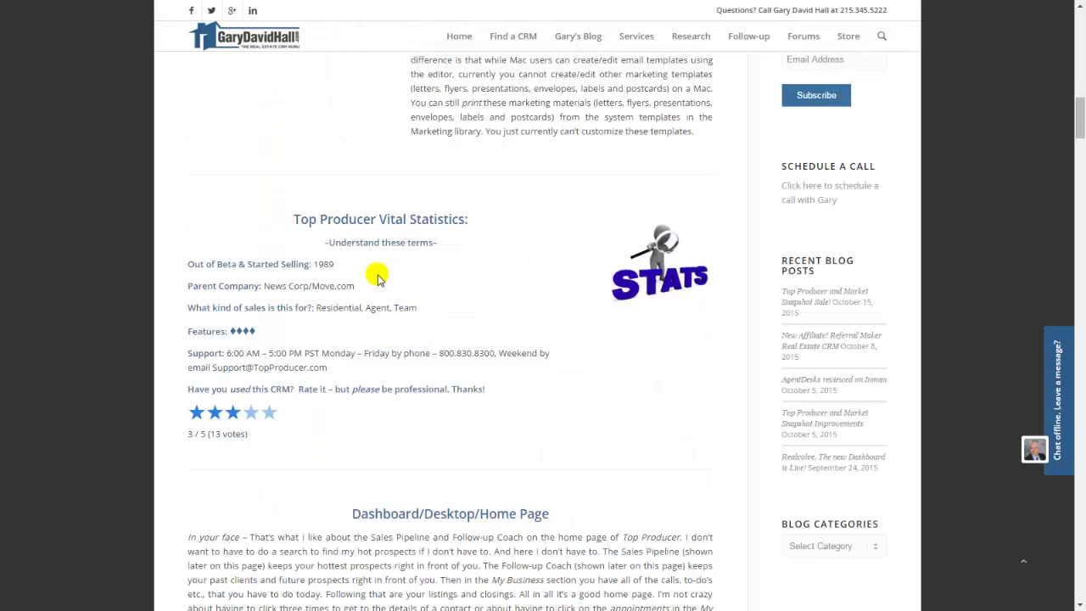
scroll(377, 278, down, 10)
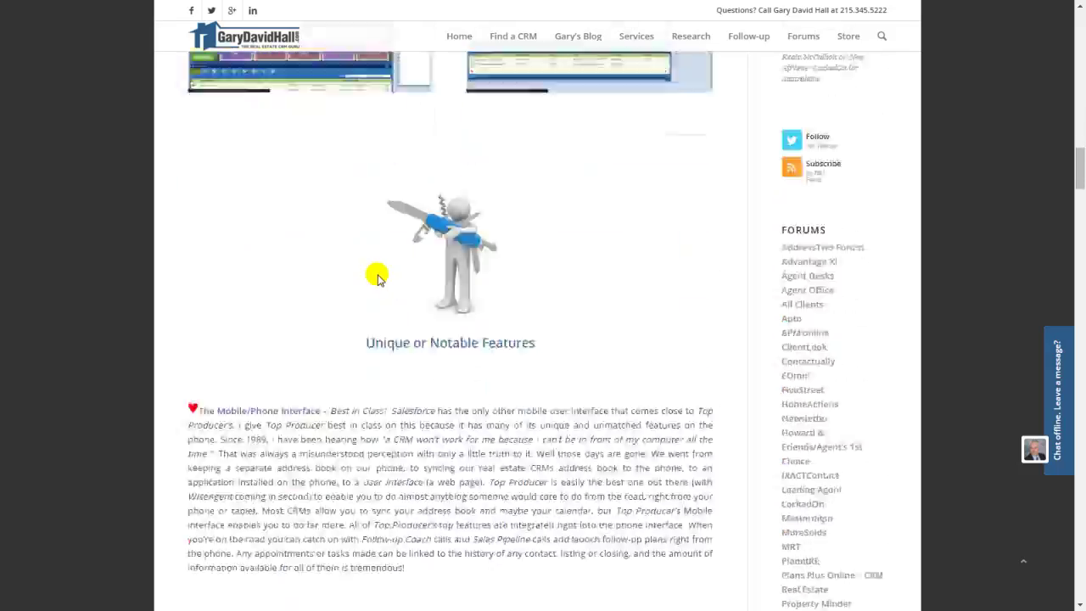
scroll(378, 278, down, 3)
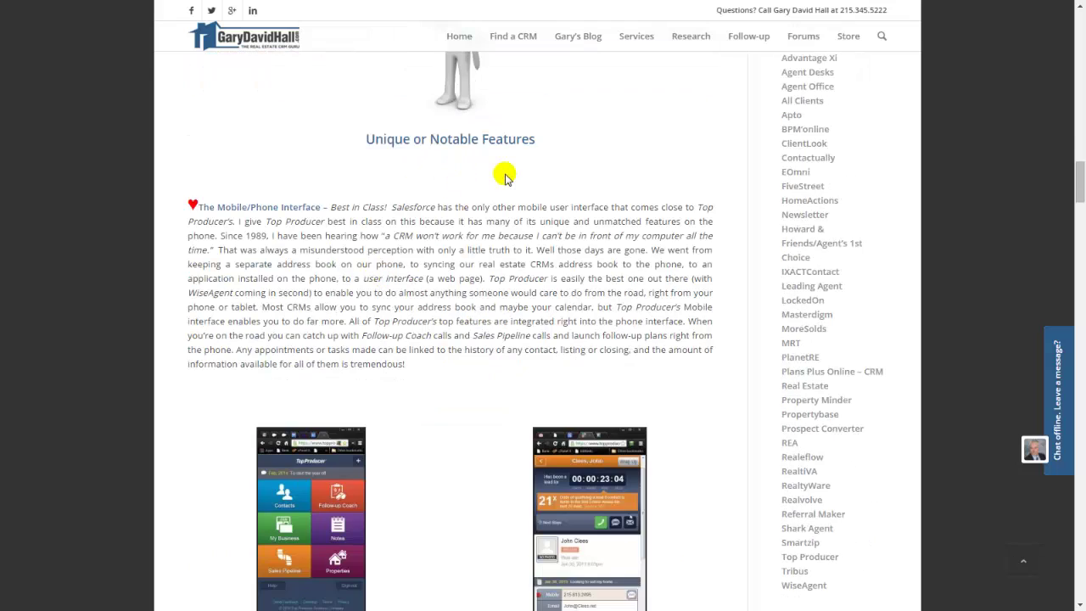
scroll(501, 173, down, 6)
scroll(478, 189, down, 4)
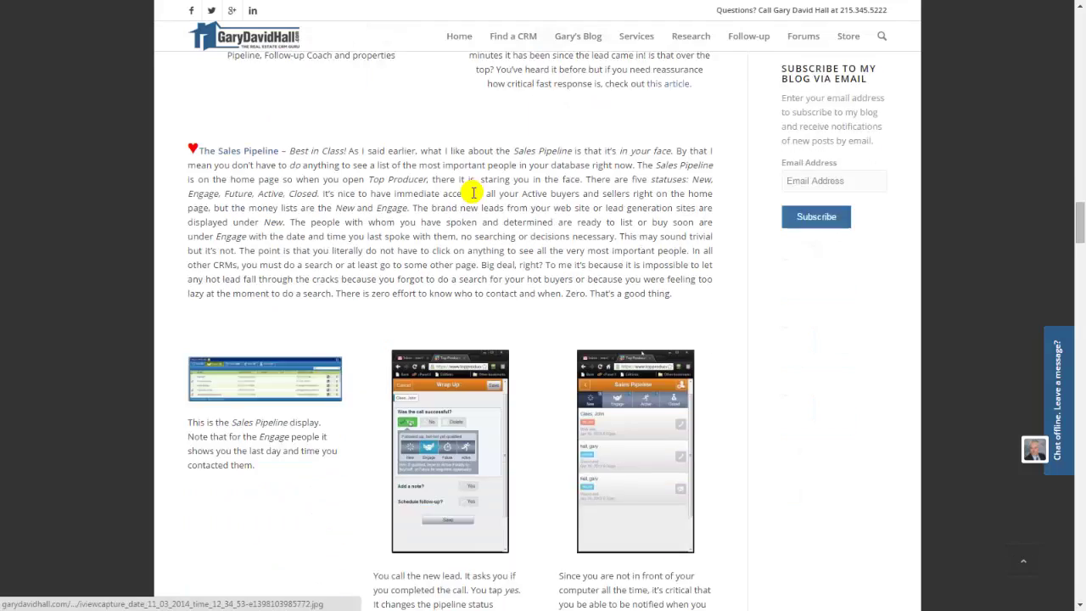
scroll(453, 200, down, 10)
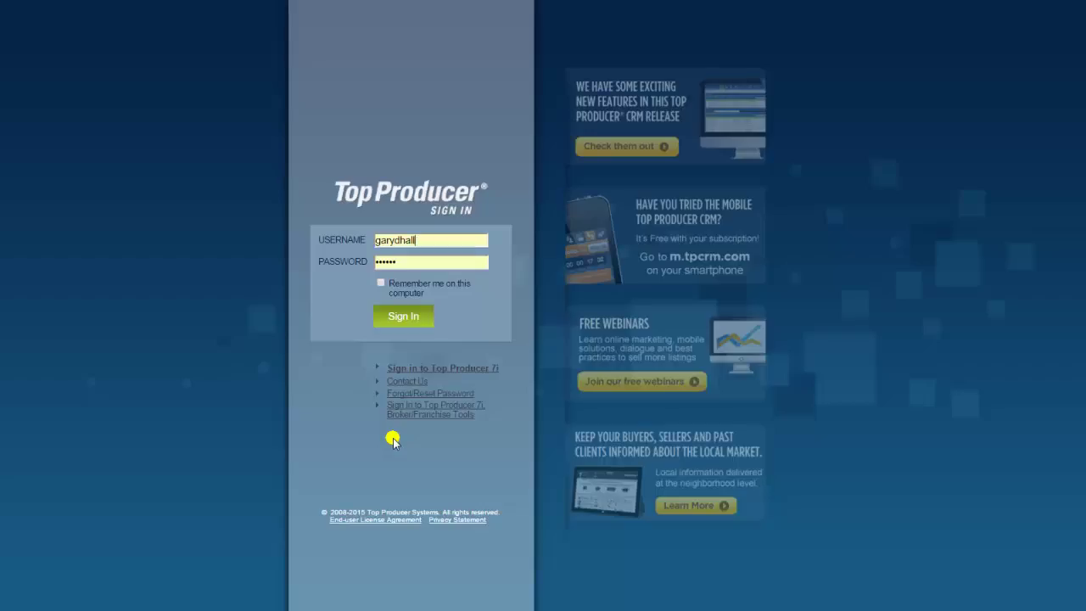
Step: Sign in to Top Producer 8i with the prefilled credentials
click(403, 317)
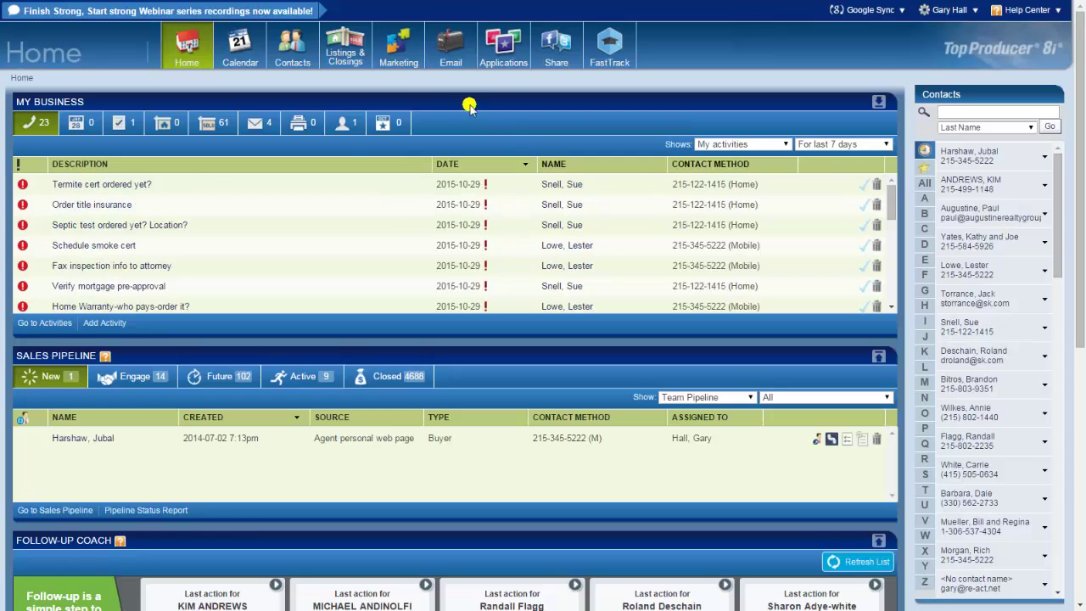
Step: Change the General Settings theme to Flame and save
click(958, 12)
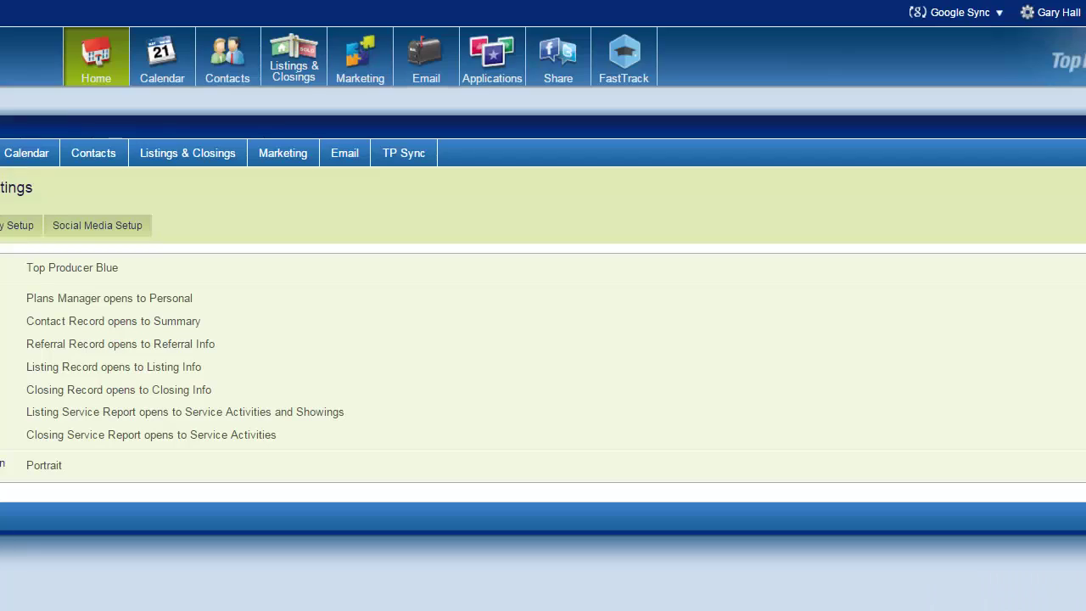
click(138, 268)
click(139, 271)
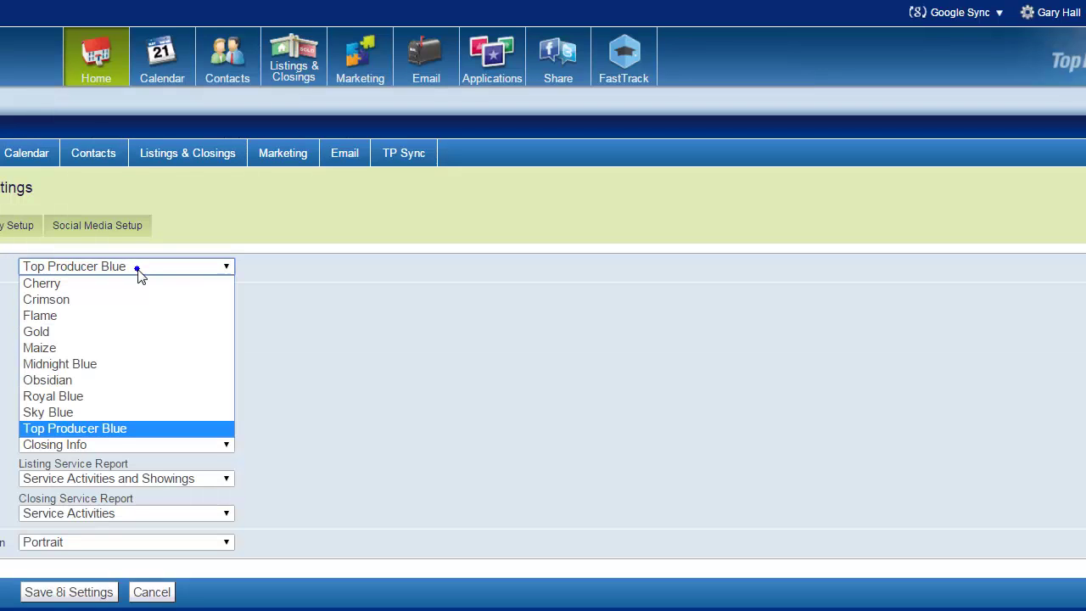
click(124, 316)
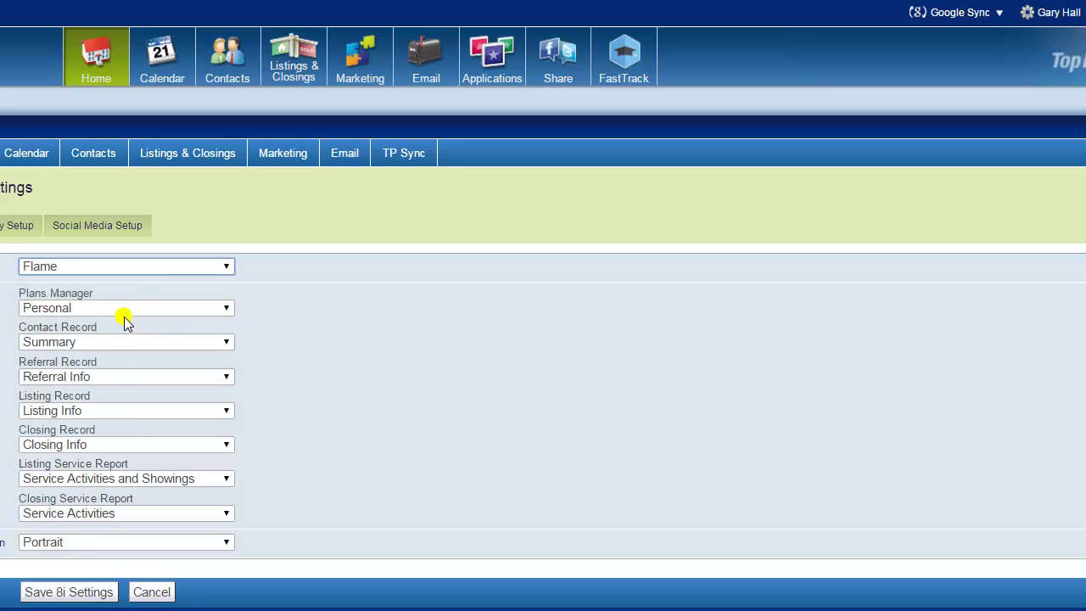
click(75, 594)
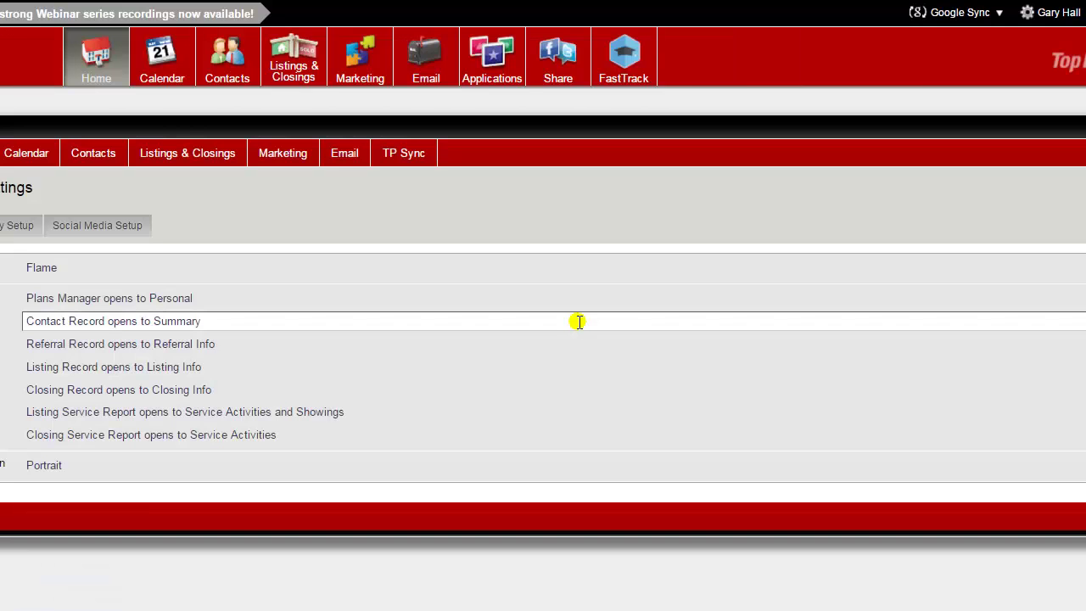
Step: Set the theme back to Top Producer Blue and save
click(1050, 11)
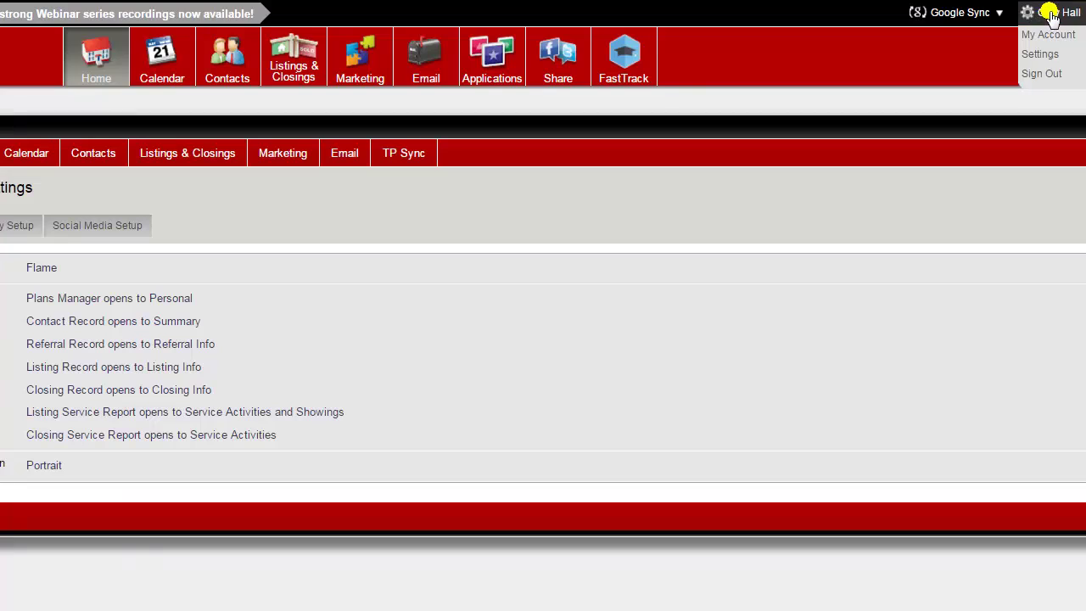
click(1045, 56)
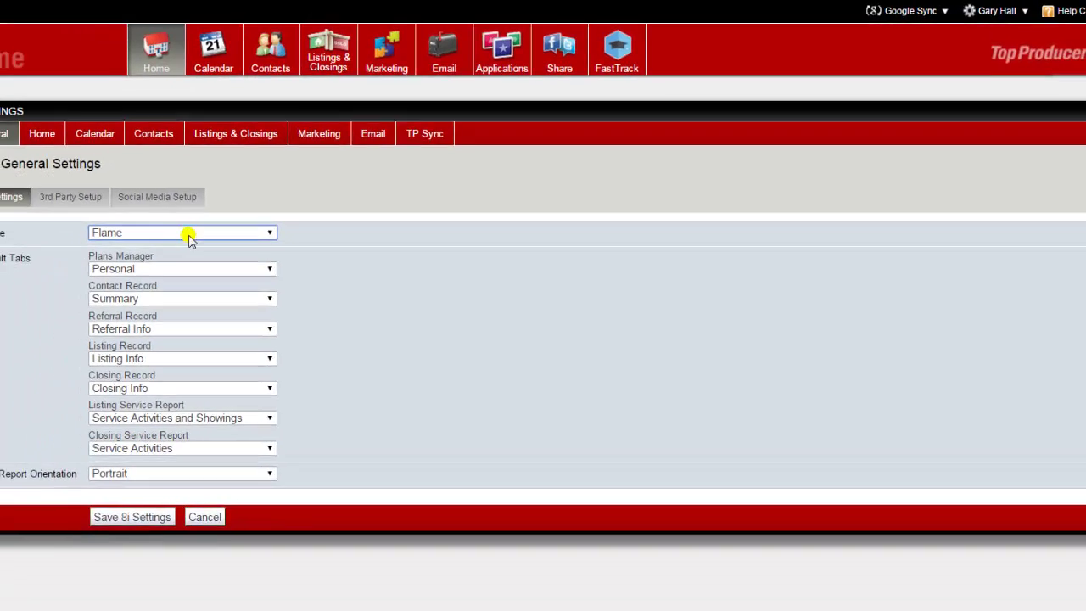
click(144, 258)
click(204, 343)
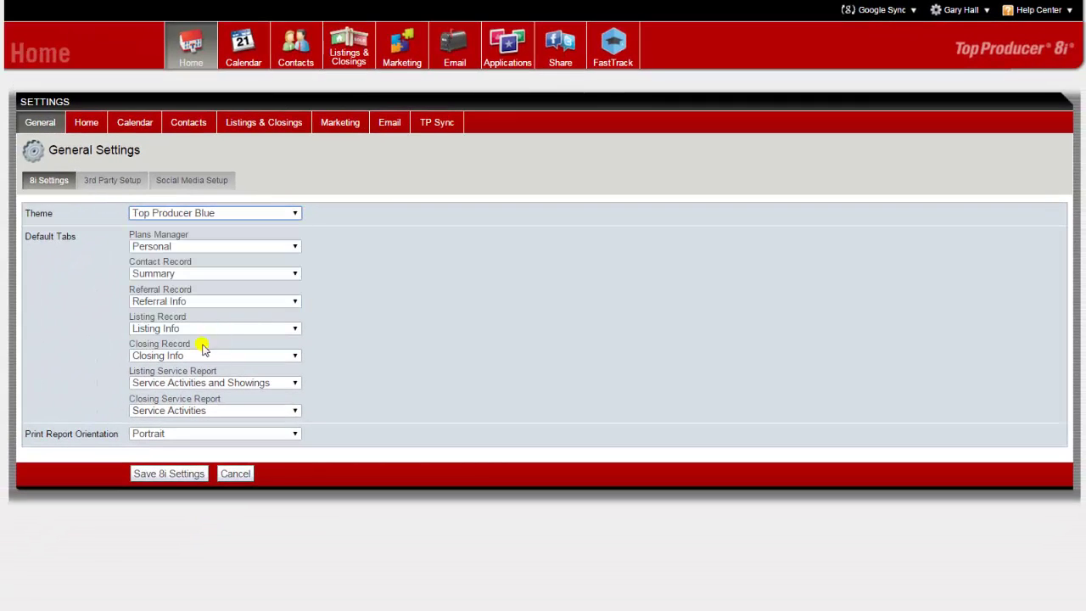
click(157, 468)
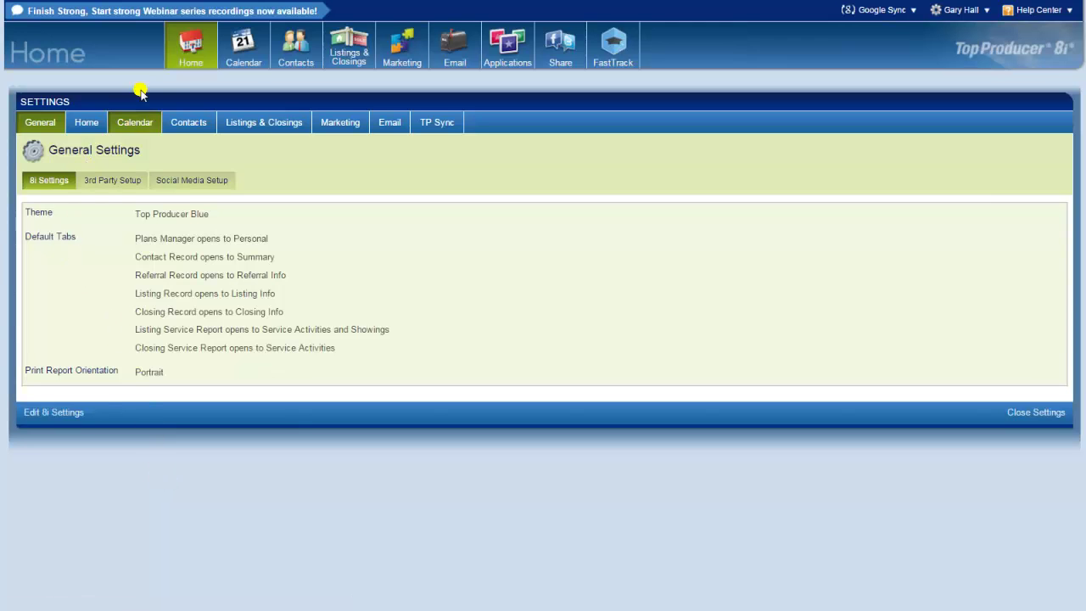
click(188, 52)
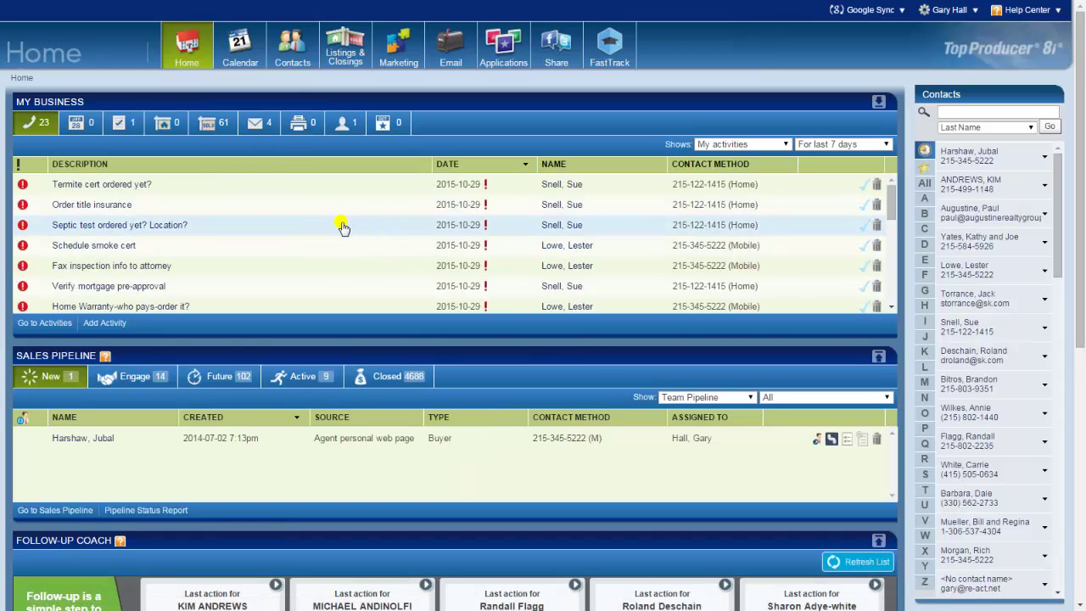
scroll(343, 227, down, 5)
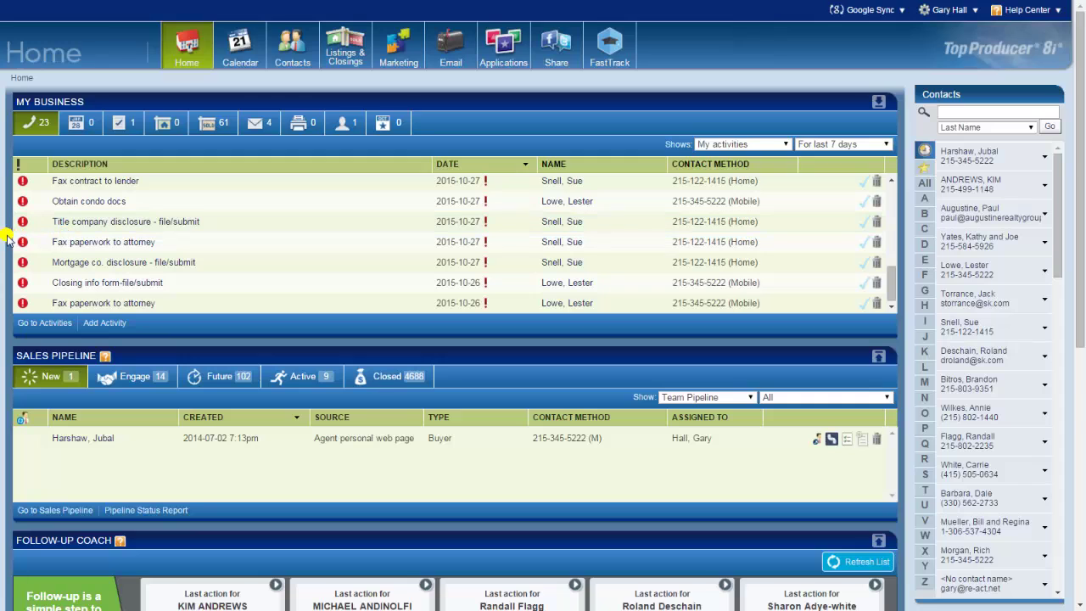
scroll(6, 239, down, 4)
scroll(6, 240, down, 2)
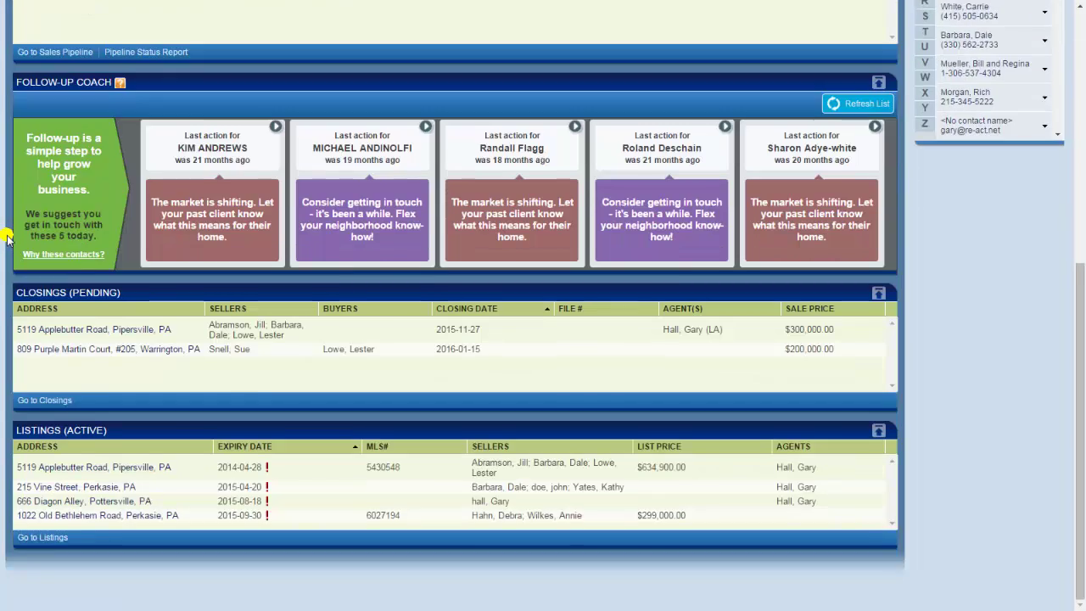
scroll(7, 239, up, 6)
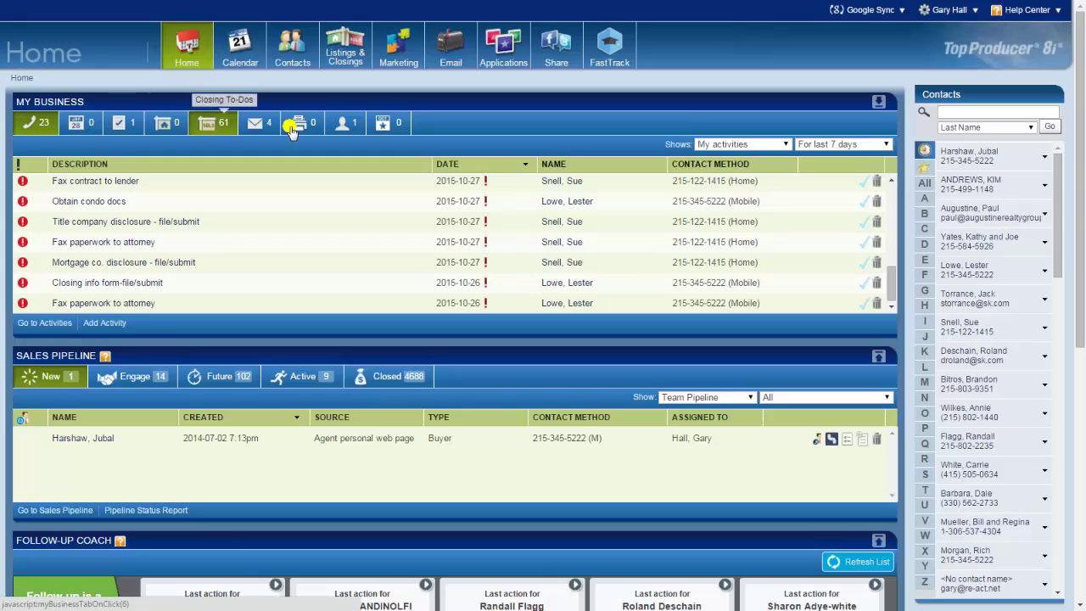
scroll(8, 146, down, 2)
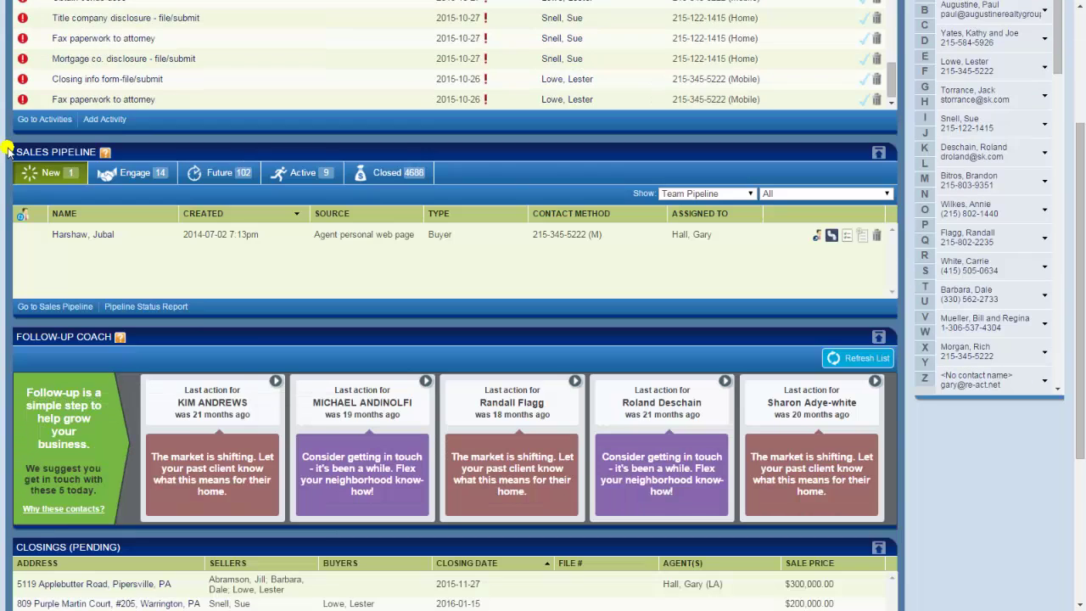
scroll(7, 149, down, 1)
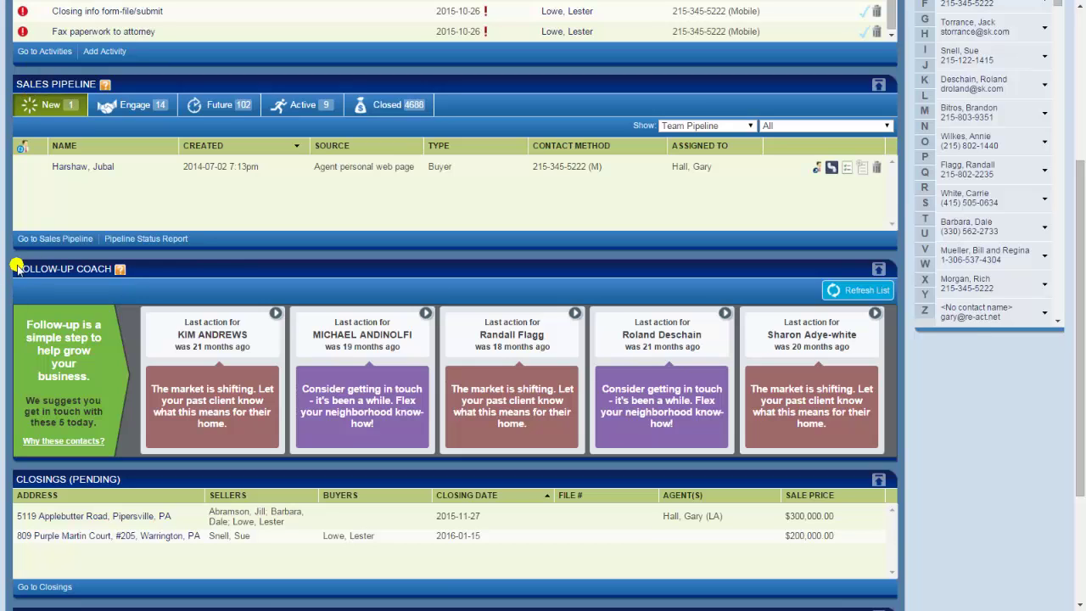
scroll(7, 269, down, 2)
scroll(6, 269, down, 1)
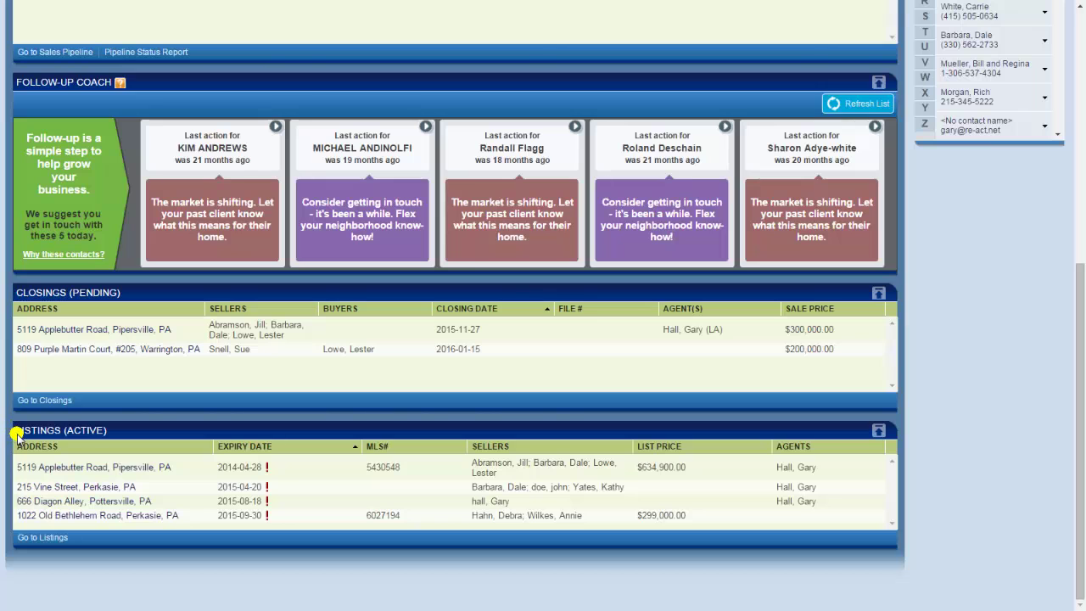
scroll(4, 339, up, 7)
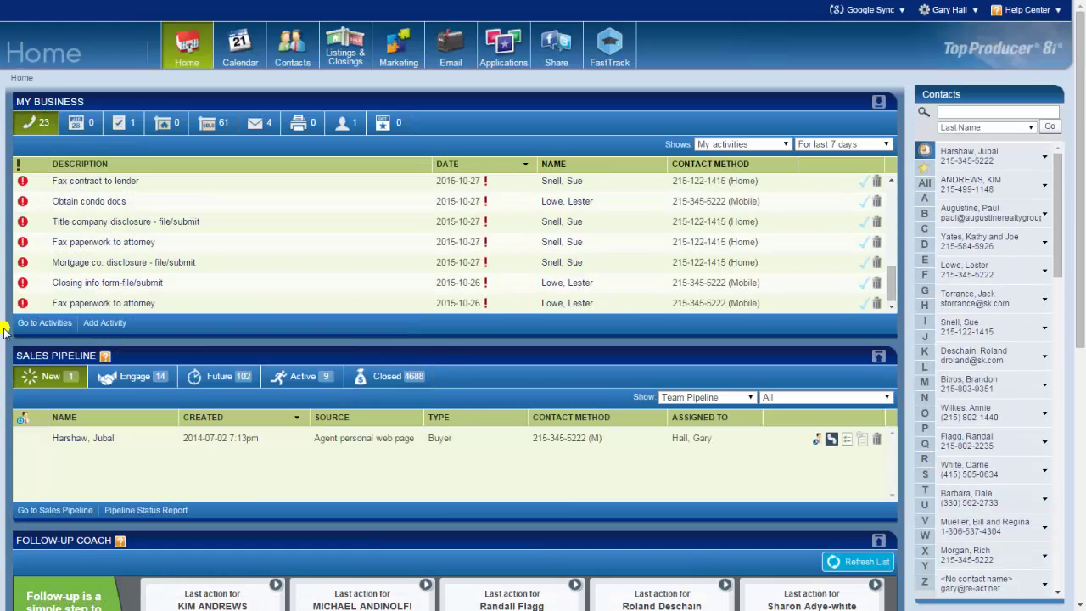
scroll(6, 332, down, 3)
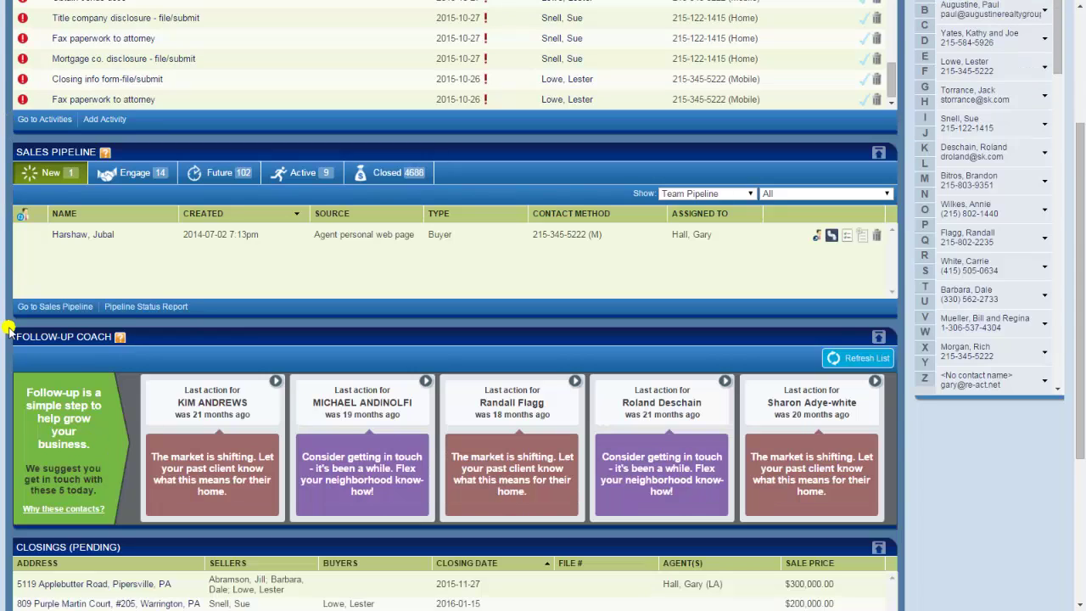
scroll(8, 325, down, 1)
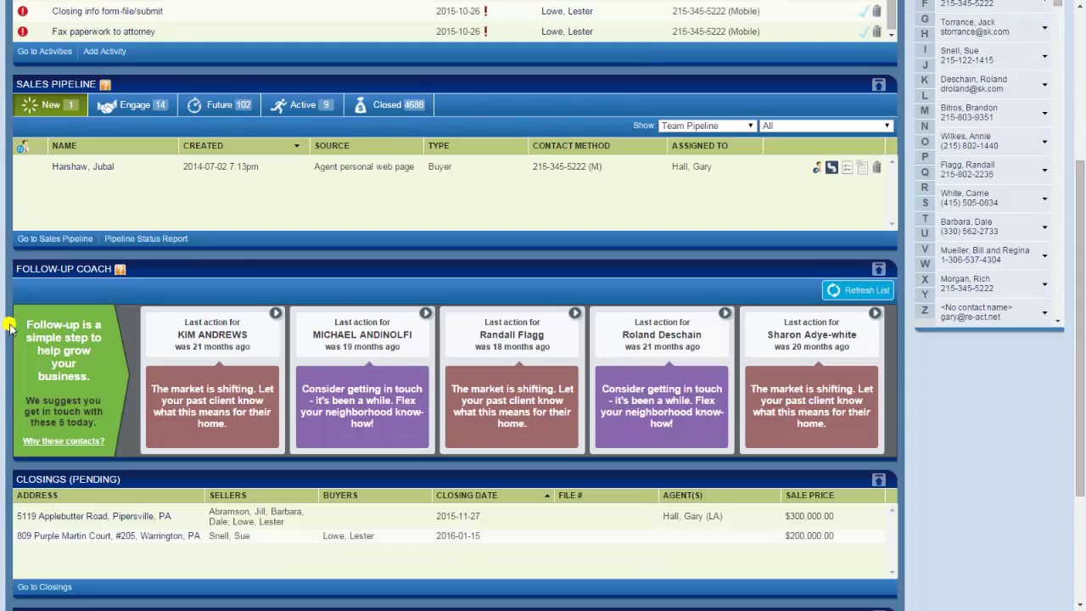
scroll(9, 327, down, 3)
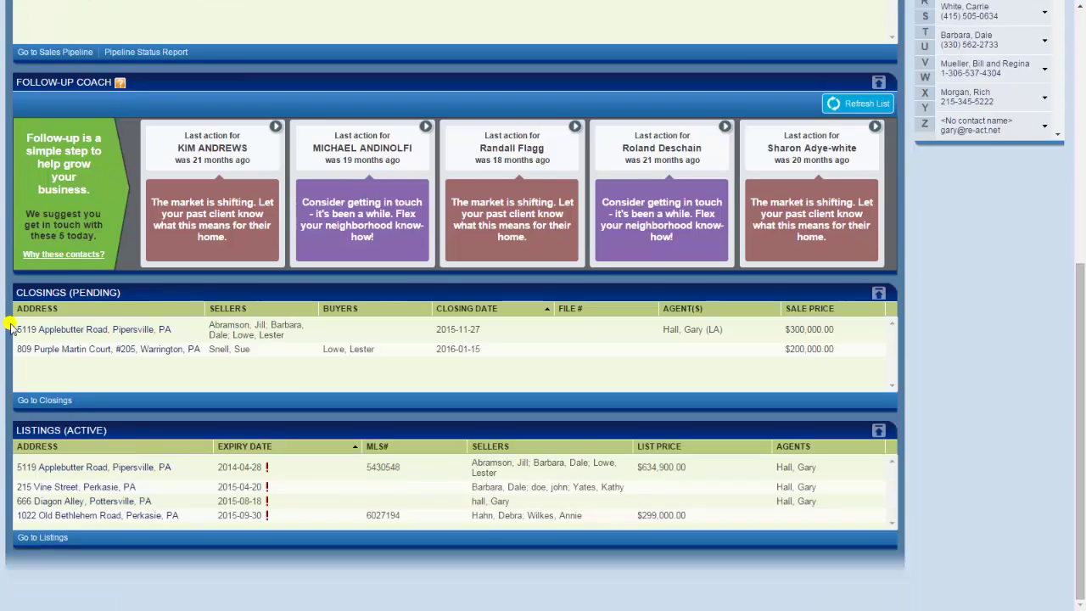
scroll(10, 241, up, 4)
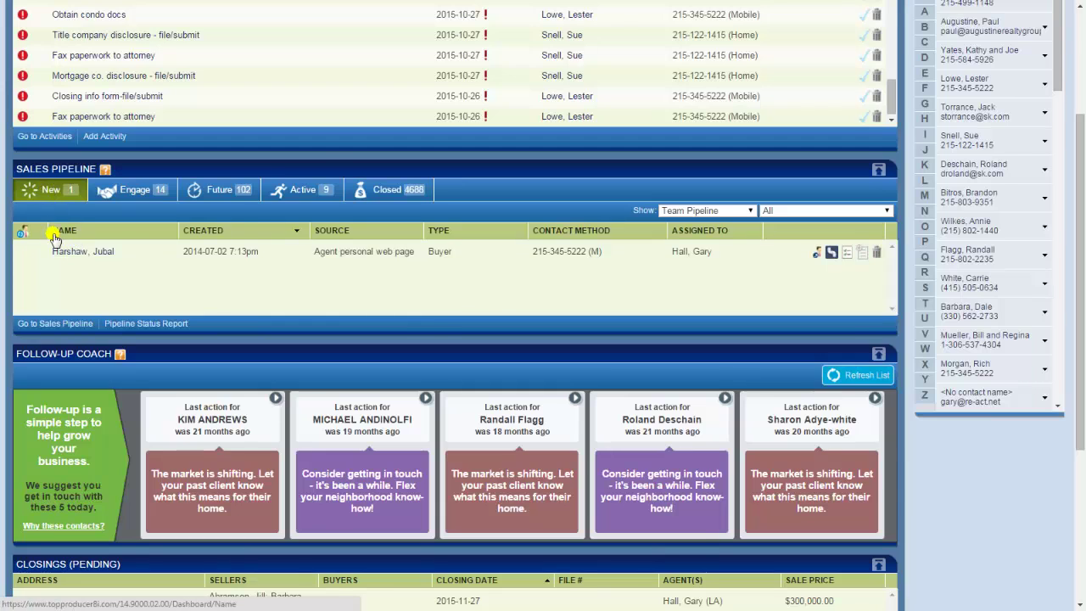
Step: Move the My Business panel down so Sales Pipeline sits at the top of the dashboard
scroll(59, 252, up, 3)
scroll(146, 145, up, 5)
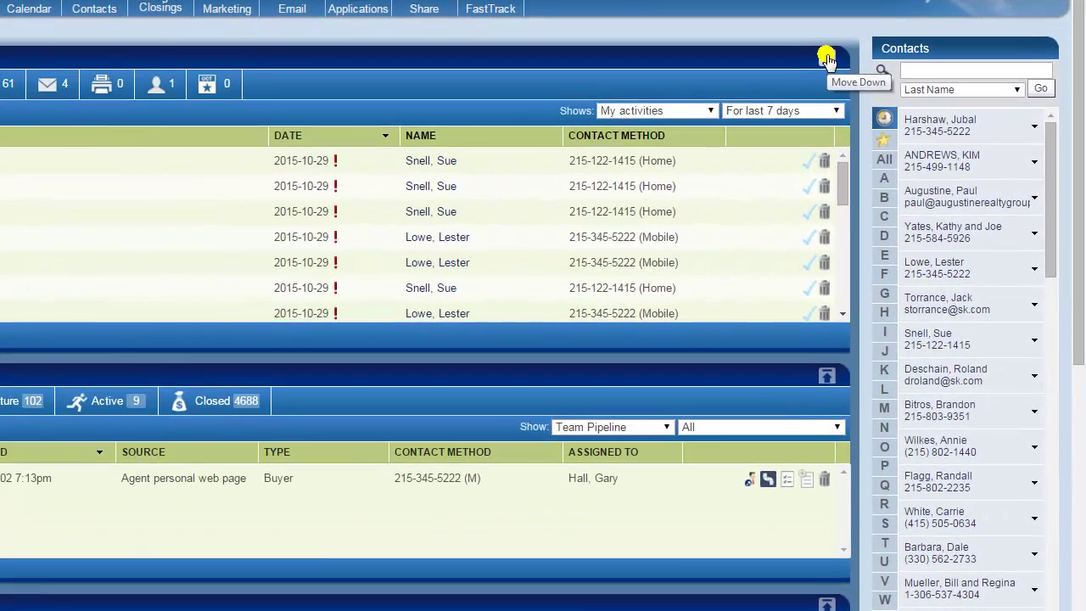
click(826, 58)
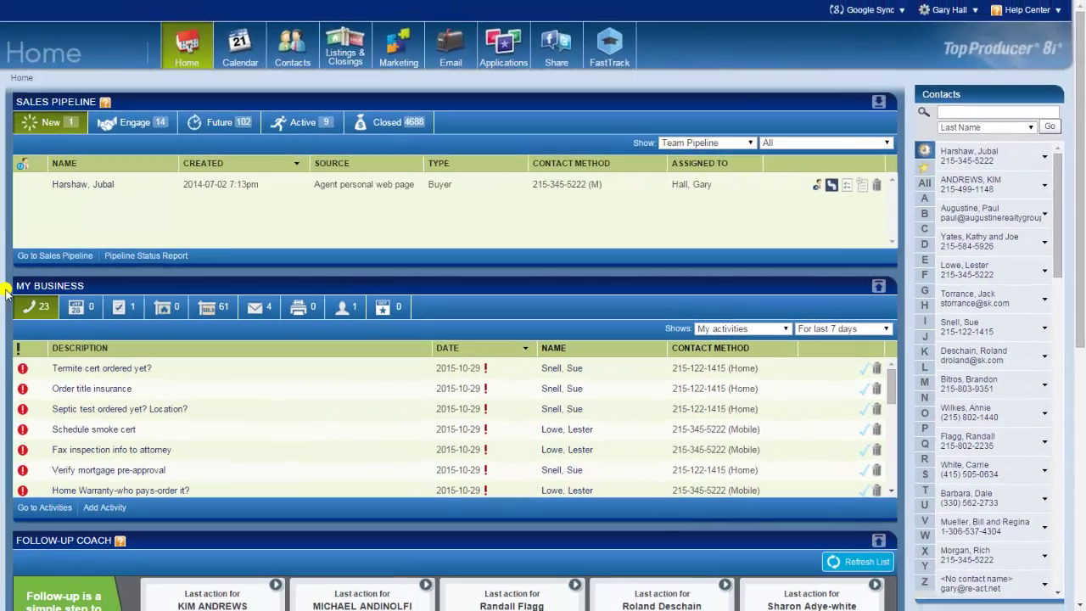
scroll(6, 293, down, 2)
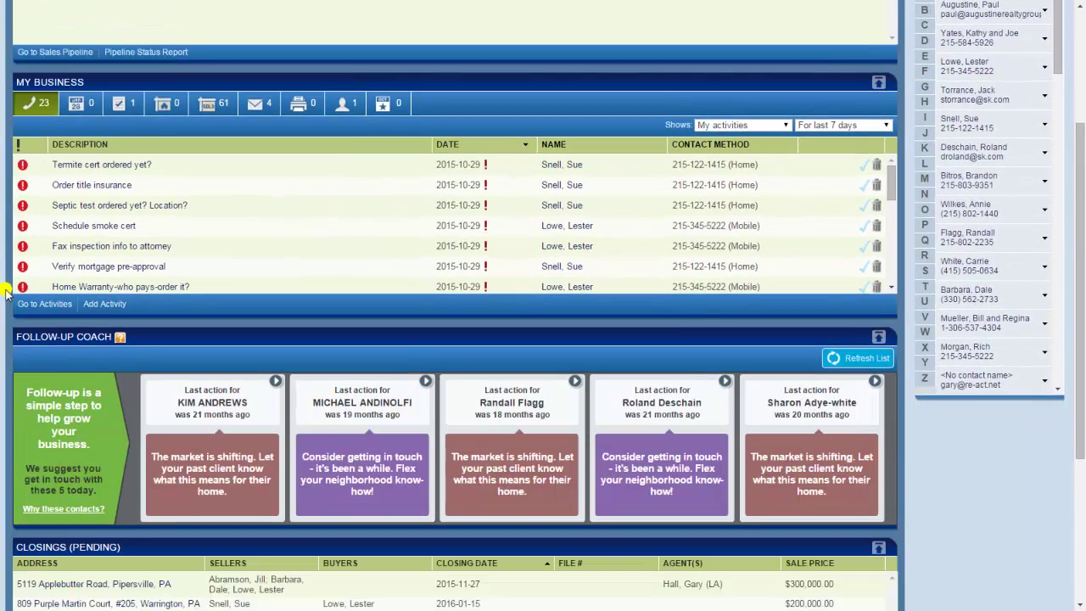
scroll(6, 293, down, 1)
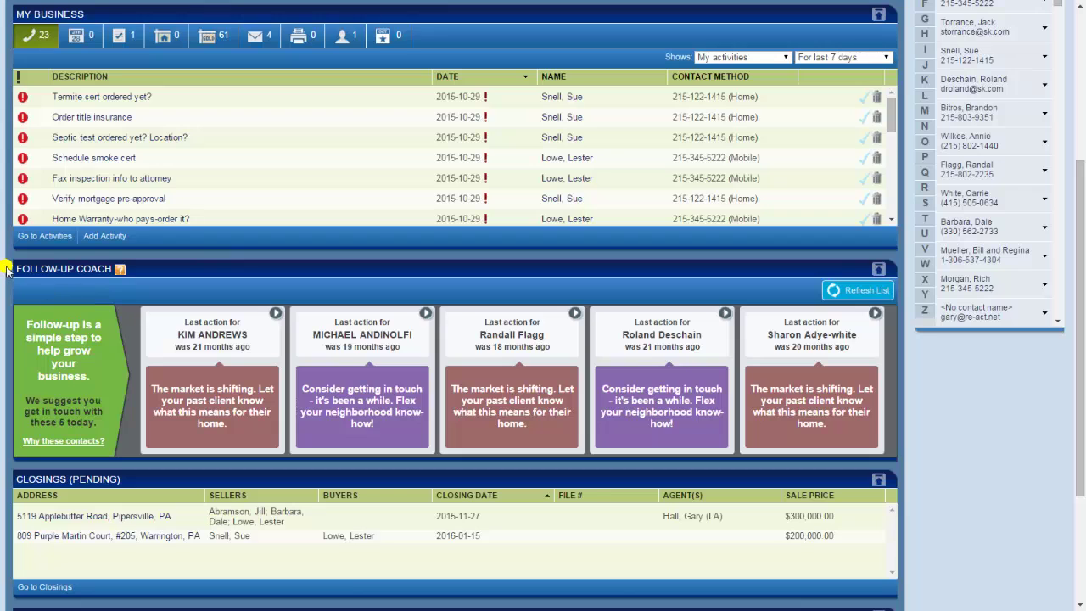
scroll(6, 268, up, 3)
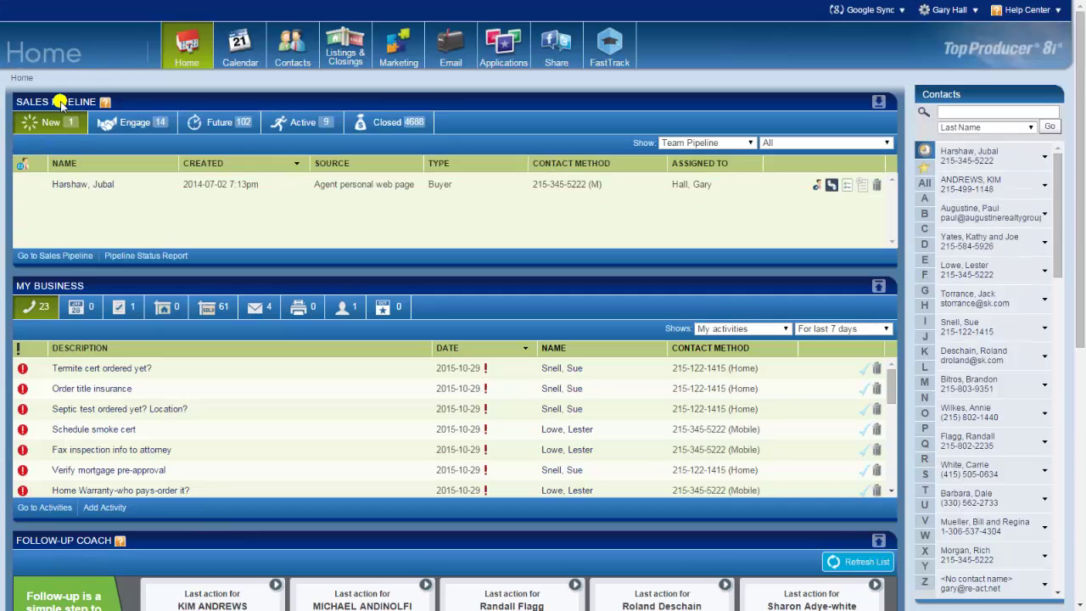
Step: Browse the Engage, Active and Closed pipeline tabs, ending on Engage
click(131, 126)
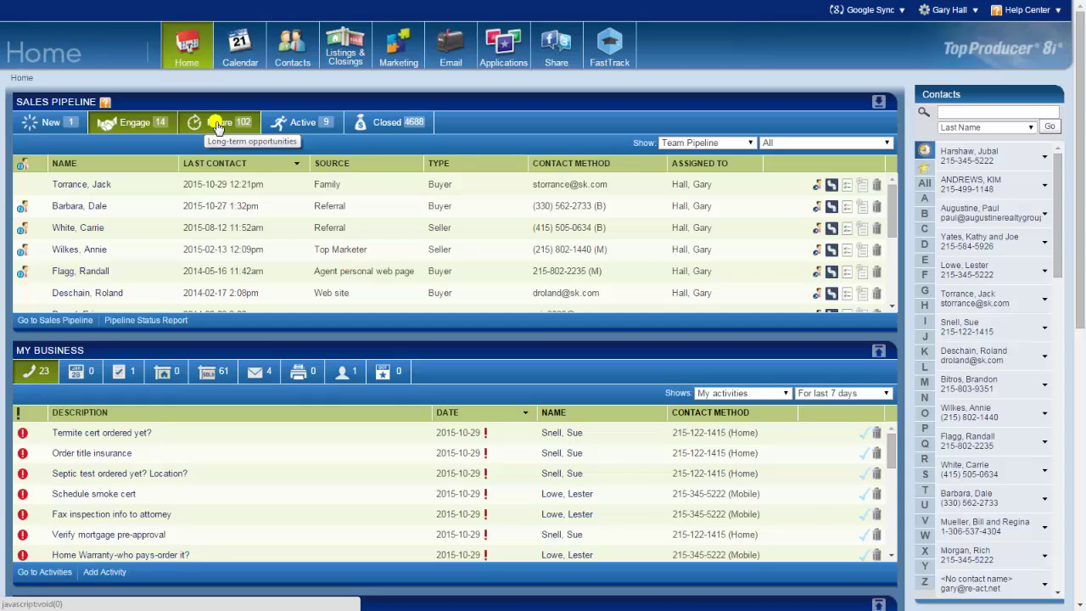
click(304, 124)
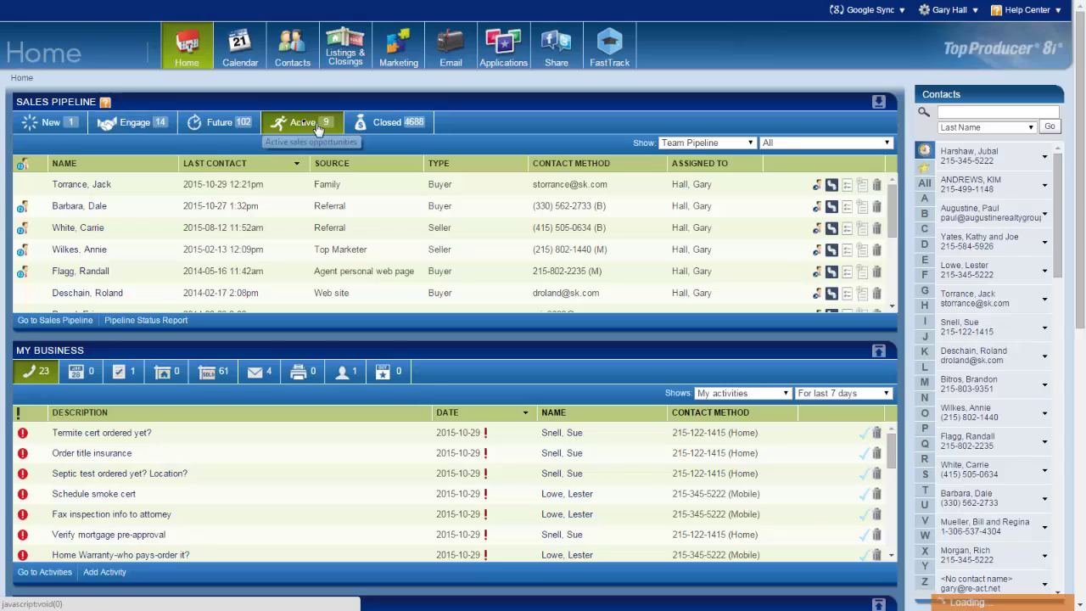
click(380, 125)
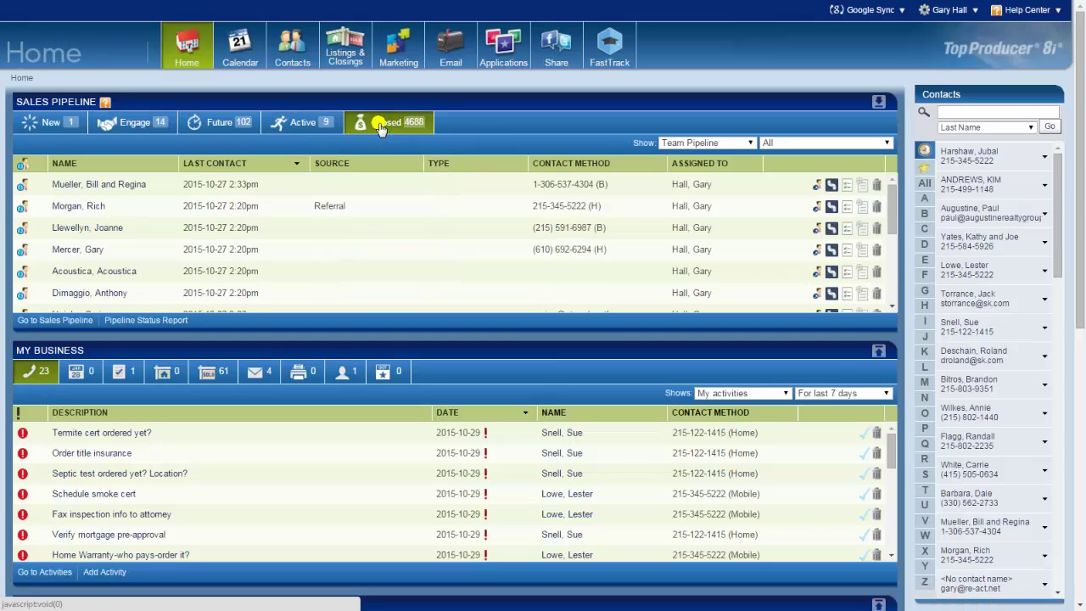
click(133, 124)
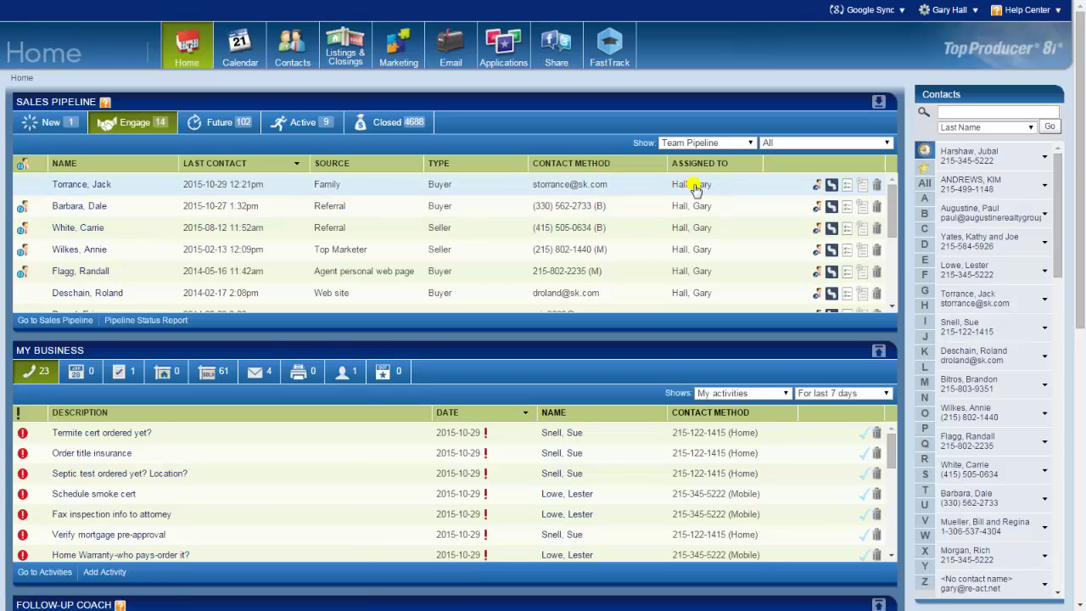
click(815, 184)
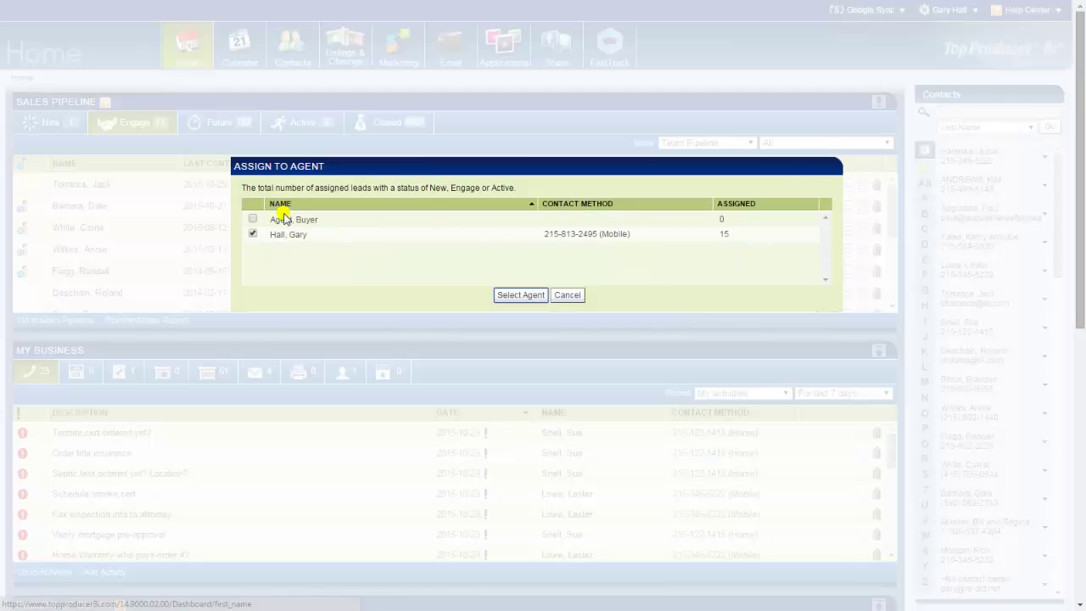
click(570, 297)
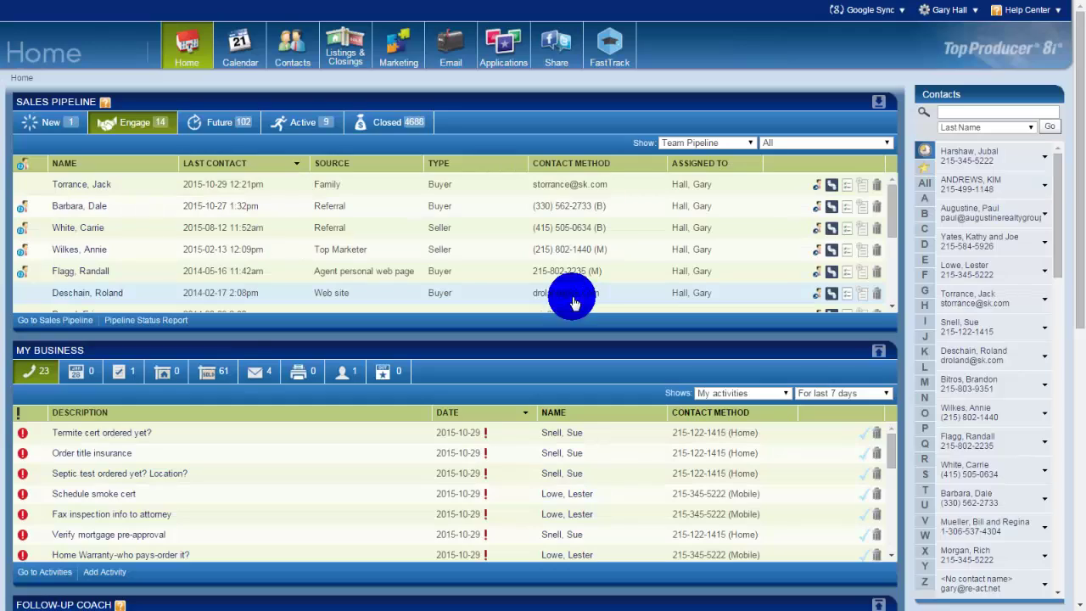
click(831, 185)
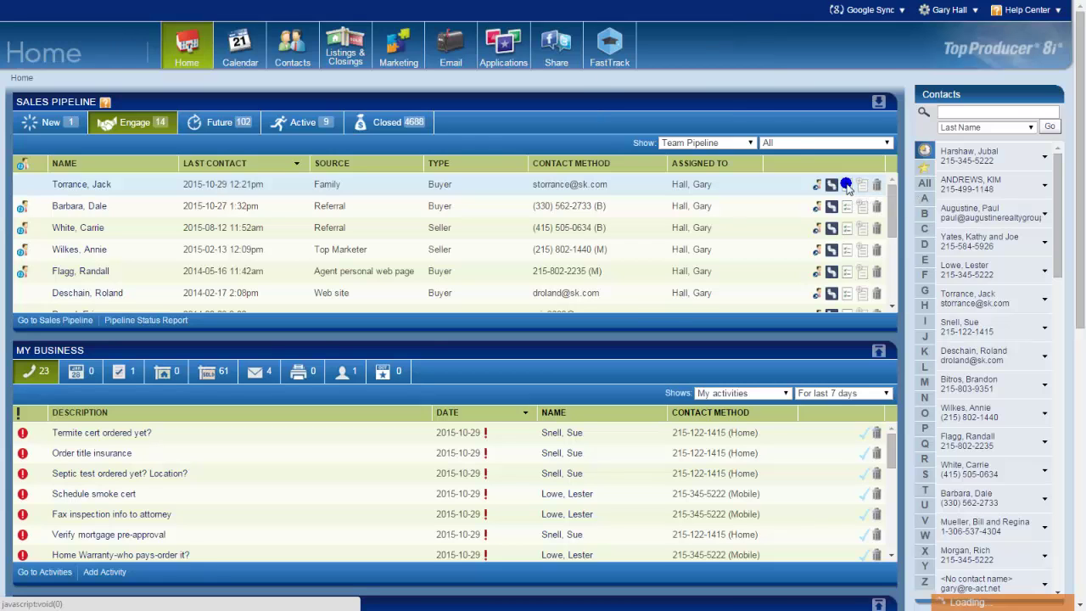
click(846, 188)
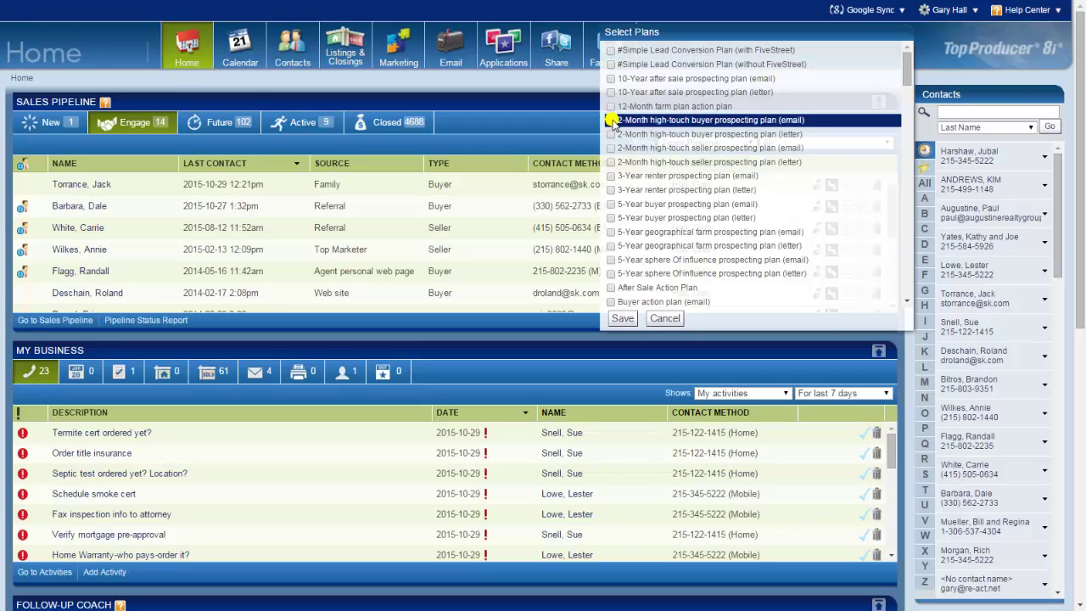
click(669, 318)
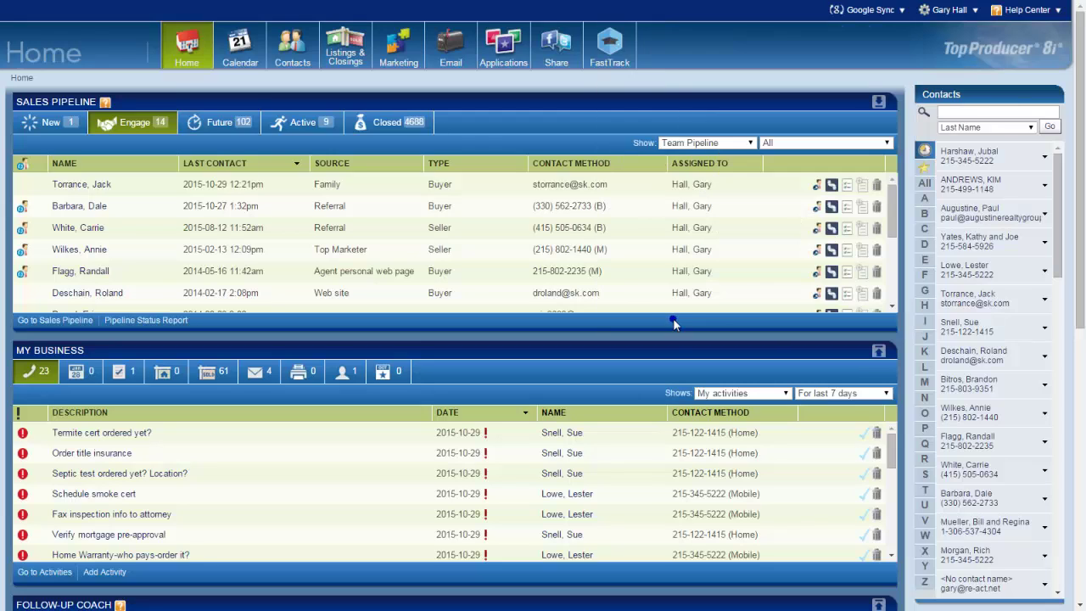
click(849, 187)
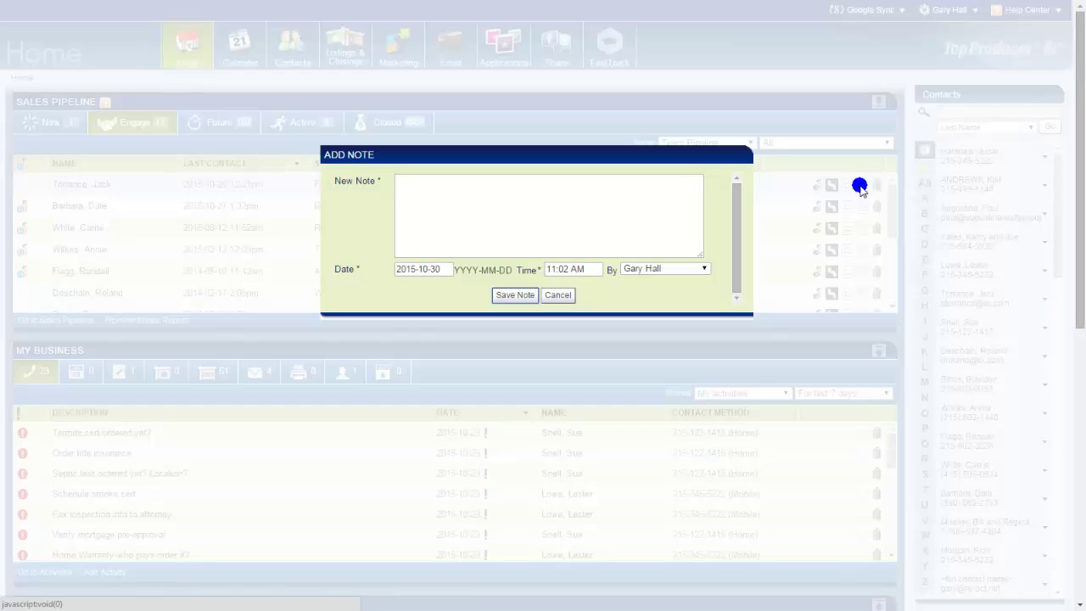
click(466, 194)
click(565, 297)
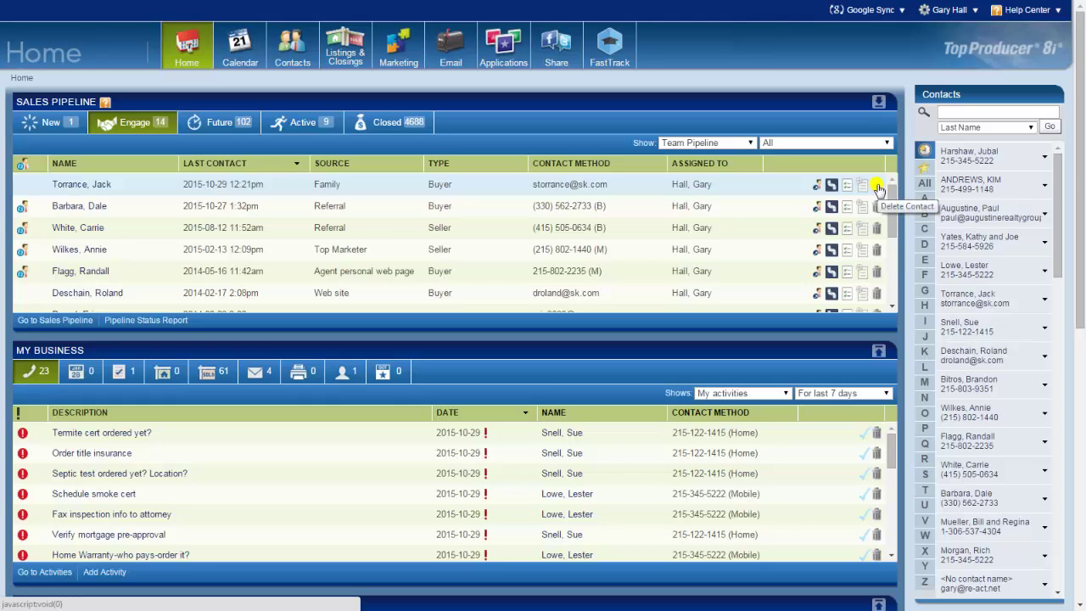
Step: View the Future pipeline contacts, then switch to the Active contacts and scroll down
click(221, 124)
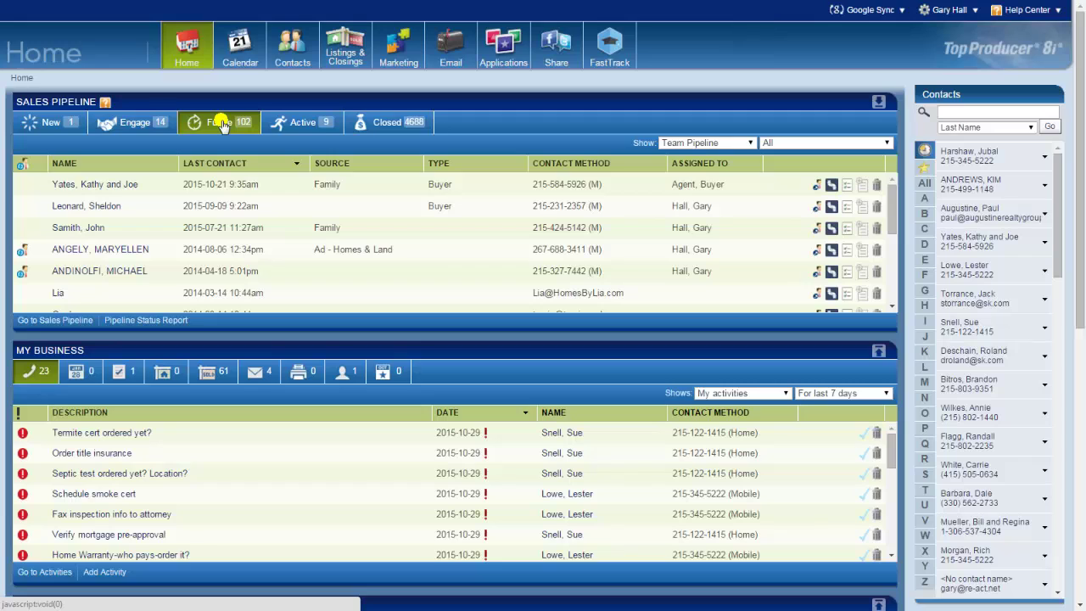
click(299, 125)
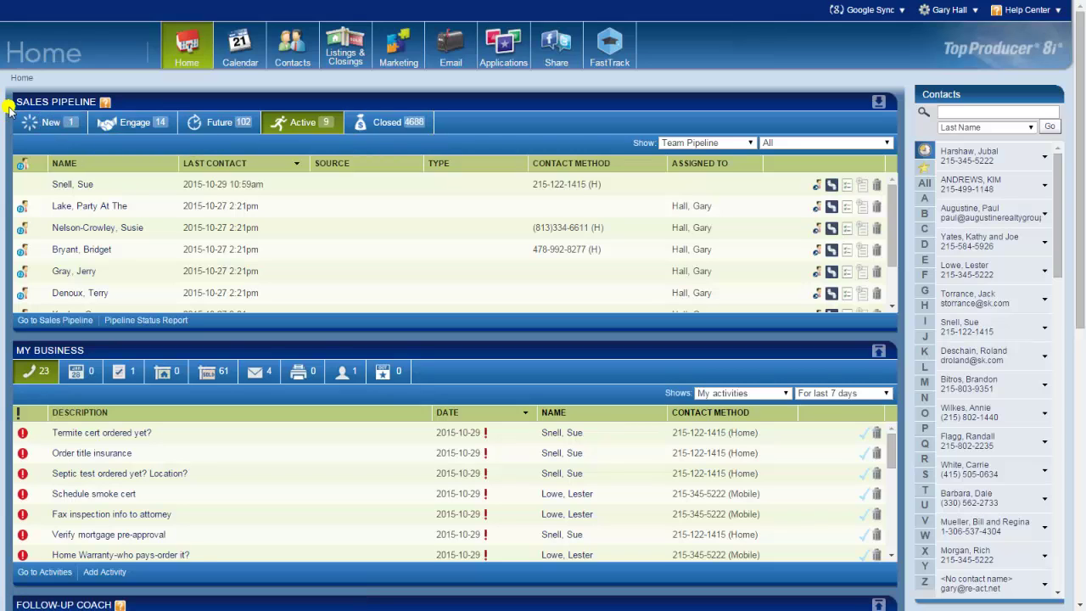
scroll(6, 108, down, 4)
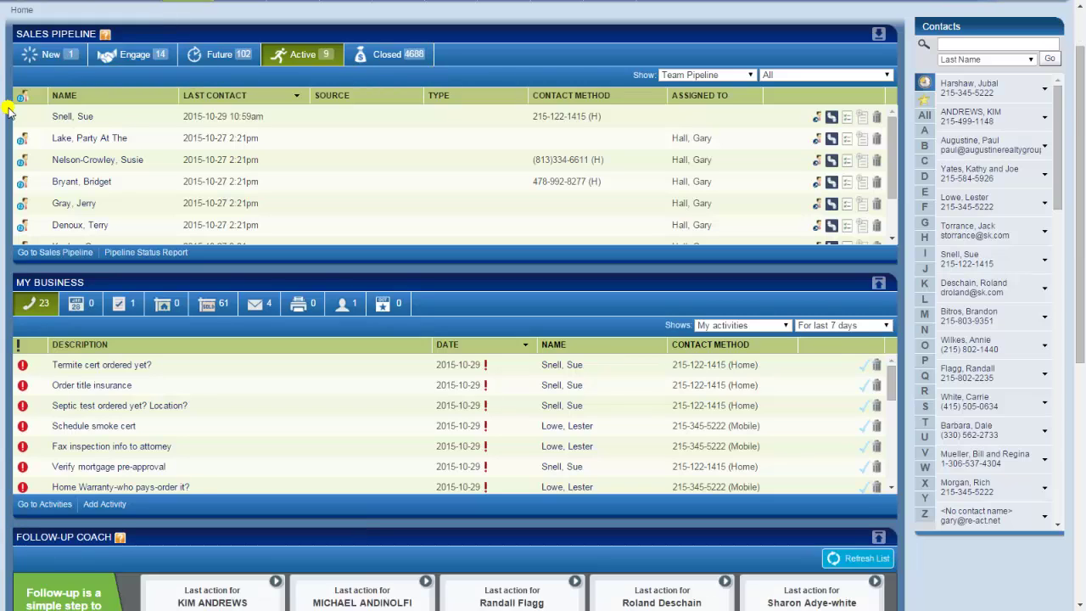
scroll(7, 108, down, 2)
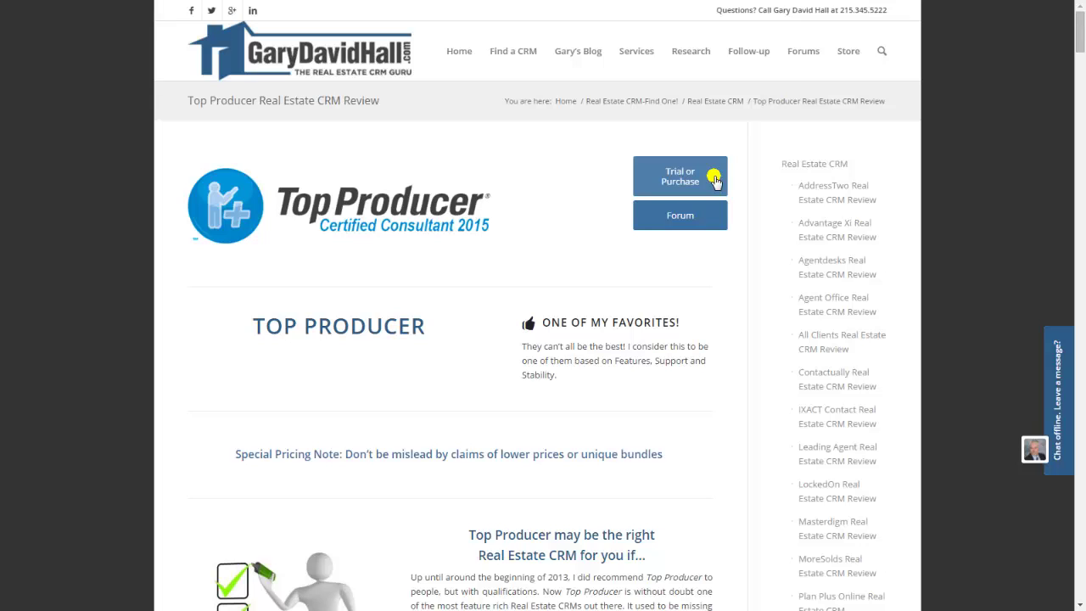
Step: Open the Top Producer Trial or Purchase page from the review
click(713, 179)
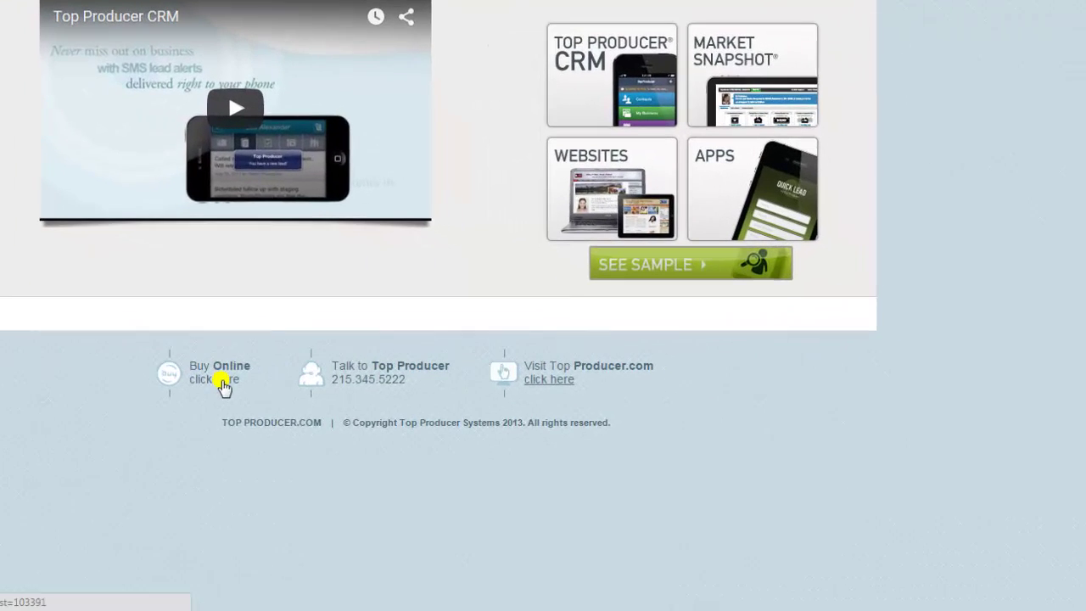
Step: Follow the Buy Online link to purchase Top Producer
click(216, 381)
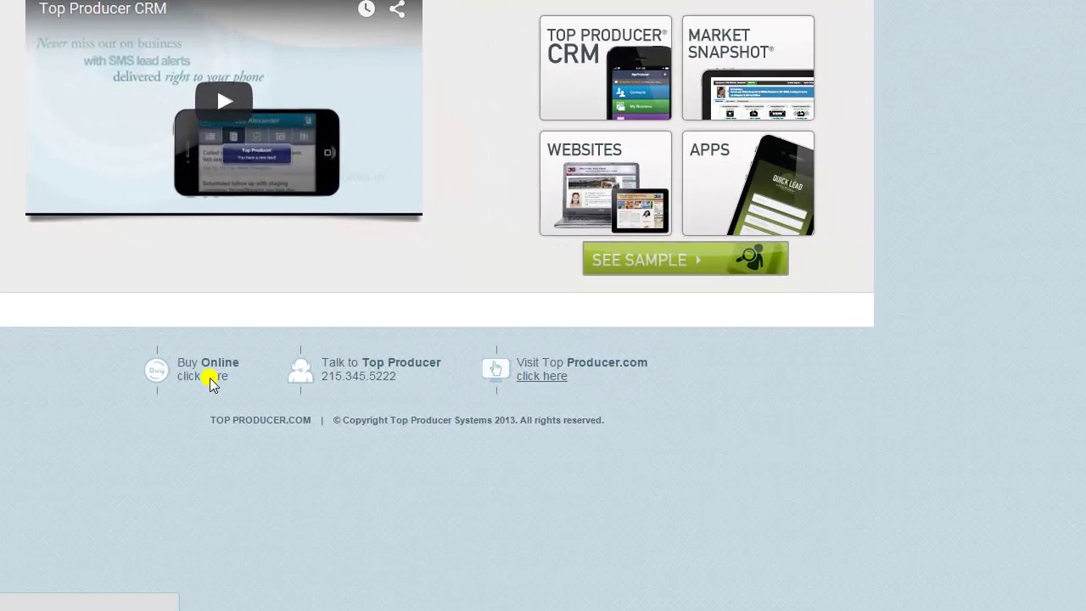